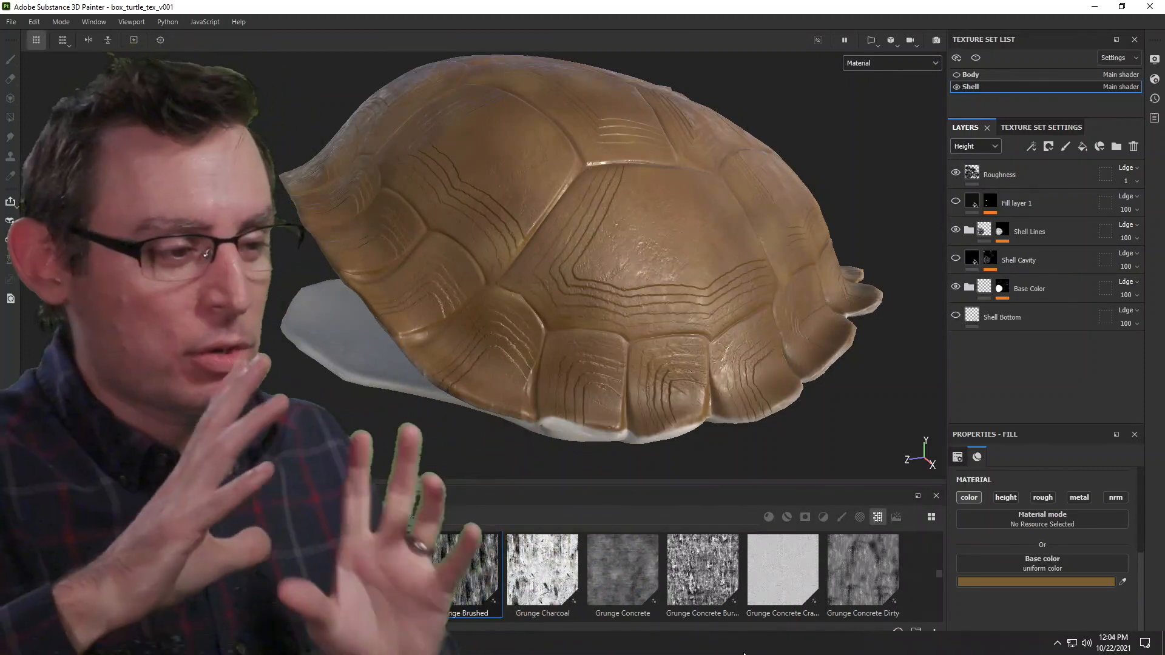
# Turn on the Shell Cavity layer and examine its effect in the seams between the shell plates.
pyautogui.keyDown('alt'); pyautogui.moveTo(802, 343); pyautogui.dragTo(733, 255); pyautogui.keyUp('alt')
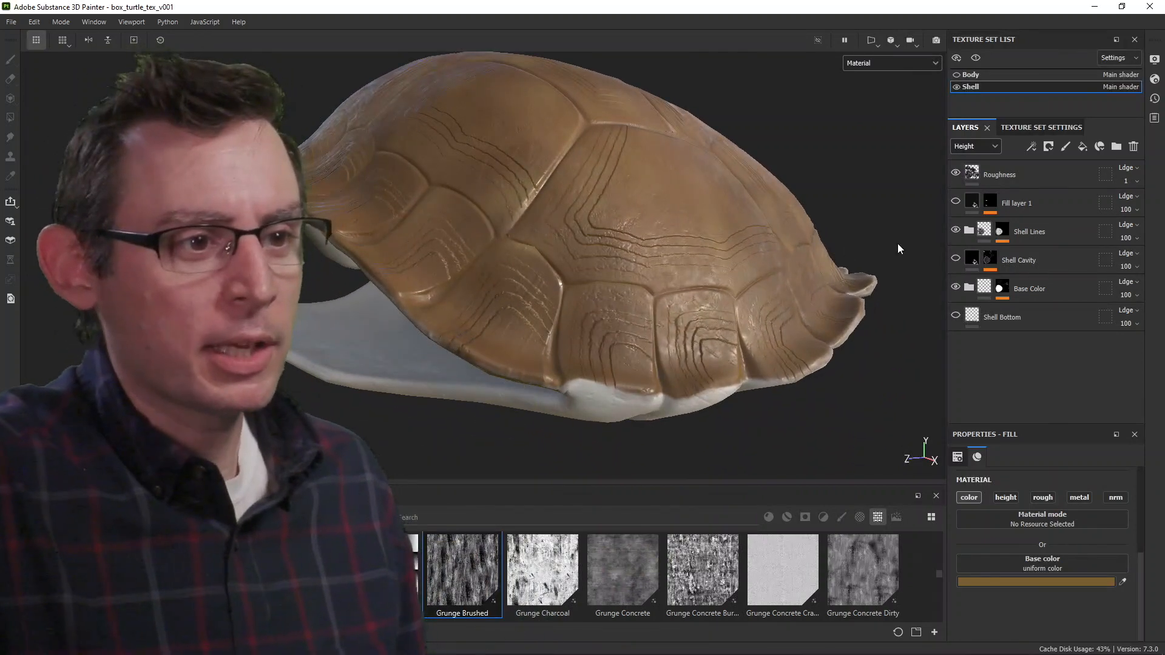
pyautogui.click(956, 259)
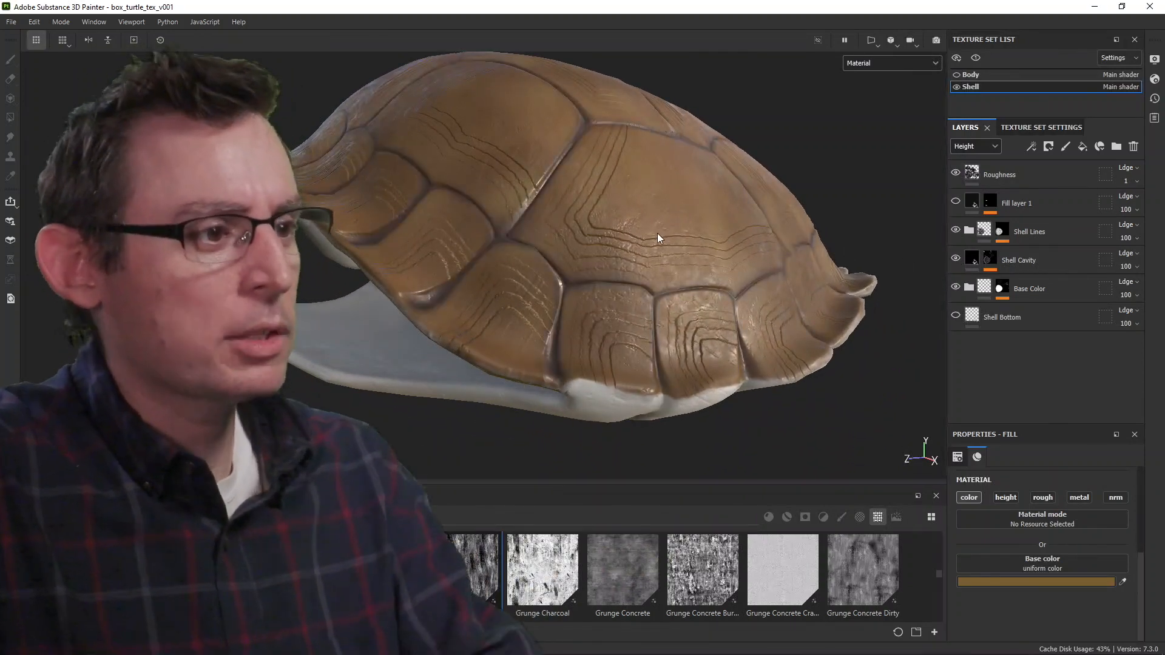
pyautogui.keyDown('alt'); pyautogui.moveTo(652, 213); pyautogui.dragTo(608, 228); pyautogui.keyUp('alt')
pyautogui.keyDown('alt'); pyautogui.moveTo(608, 229); pyautogui.dragTo(619, 237, button='middle'); pyautogui.keyUp('alt')
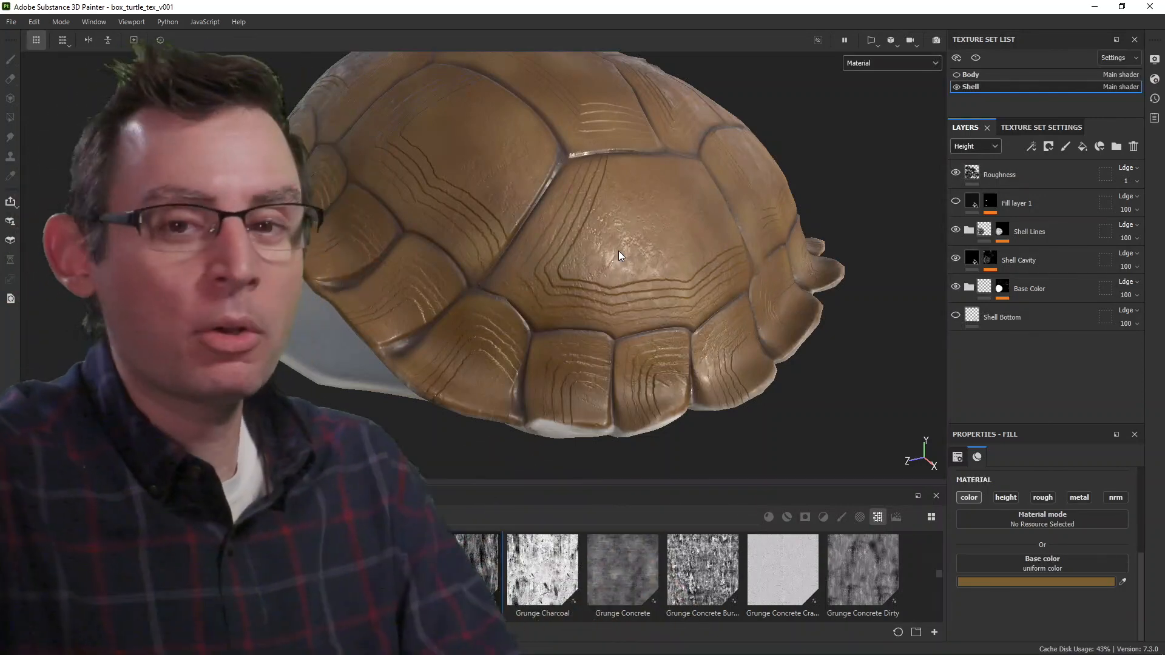
pyautogui.keyDown('alt'); pyautogui.moveTo(678, 266); pyautogui.dragTo(734, 326); pyautogui.keyUp('alt')
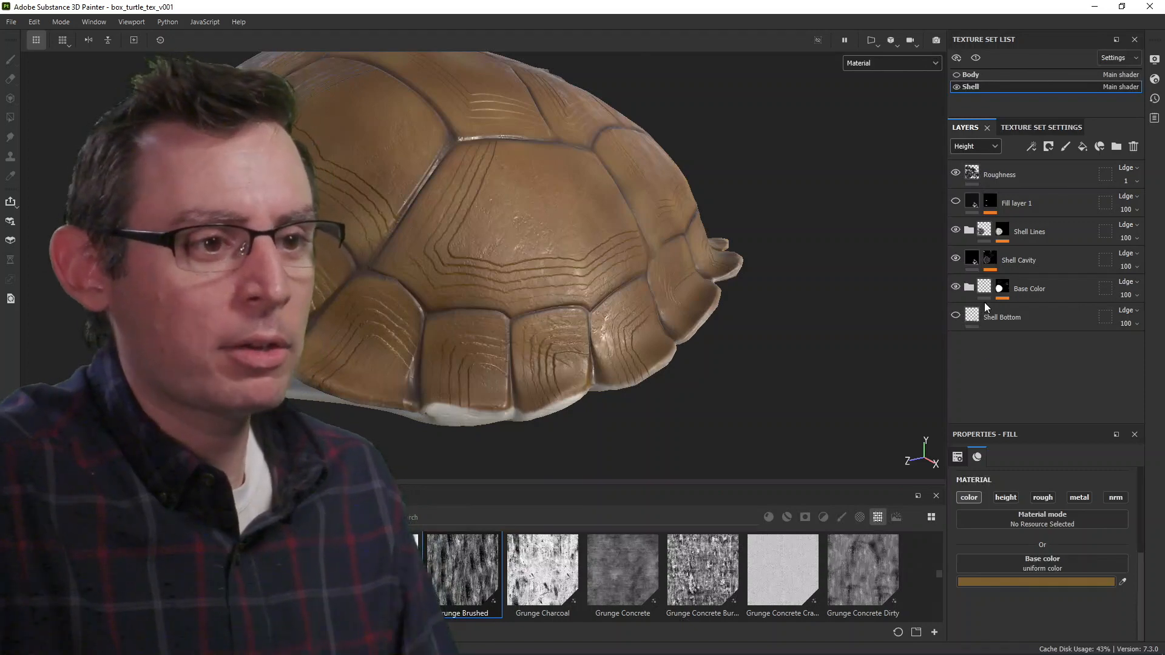
# Hide the Shell Cavity layer and the Base Color folder.
pyautogui.click(956, 258)
pyautogui.click(956, 286)
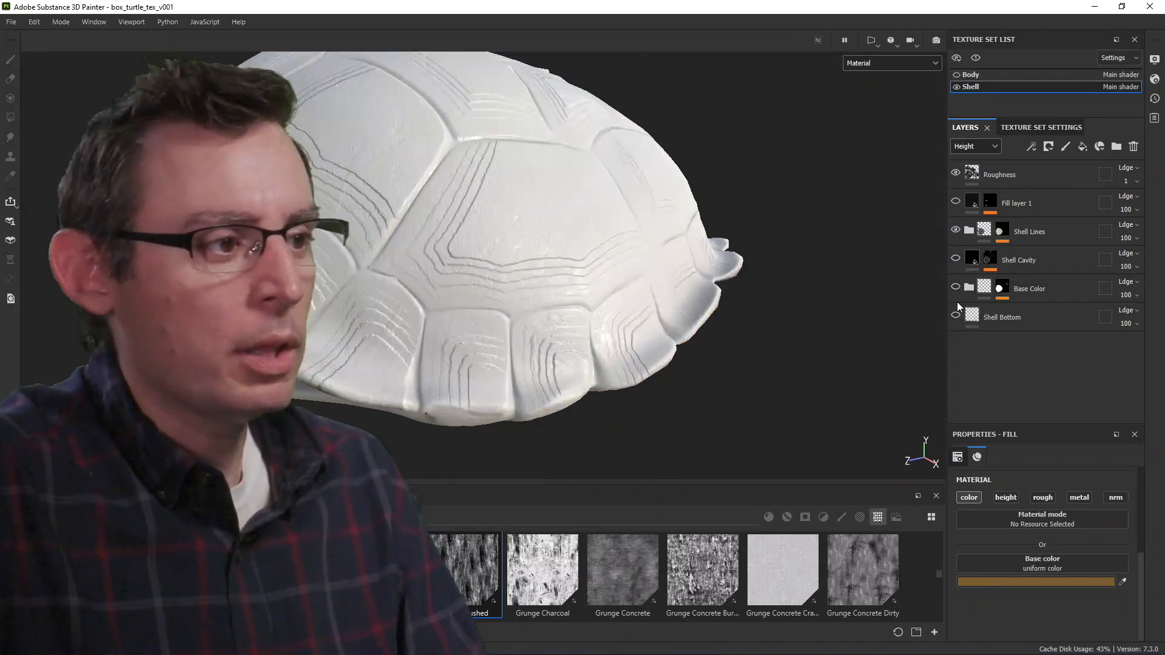
pyautogui.keyDown('alt'); pyautogui.moveTo(628, 329); pyautogui.dragTo(634, 290); pyautogui.keyUp('alt')
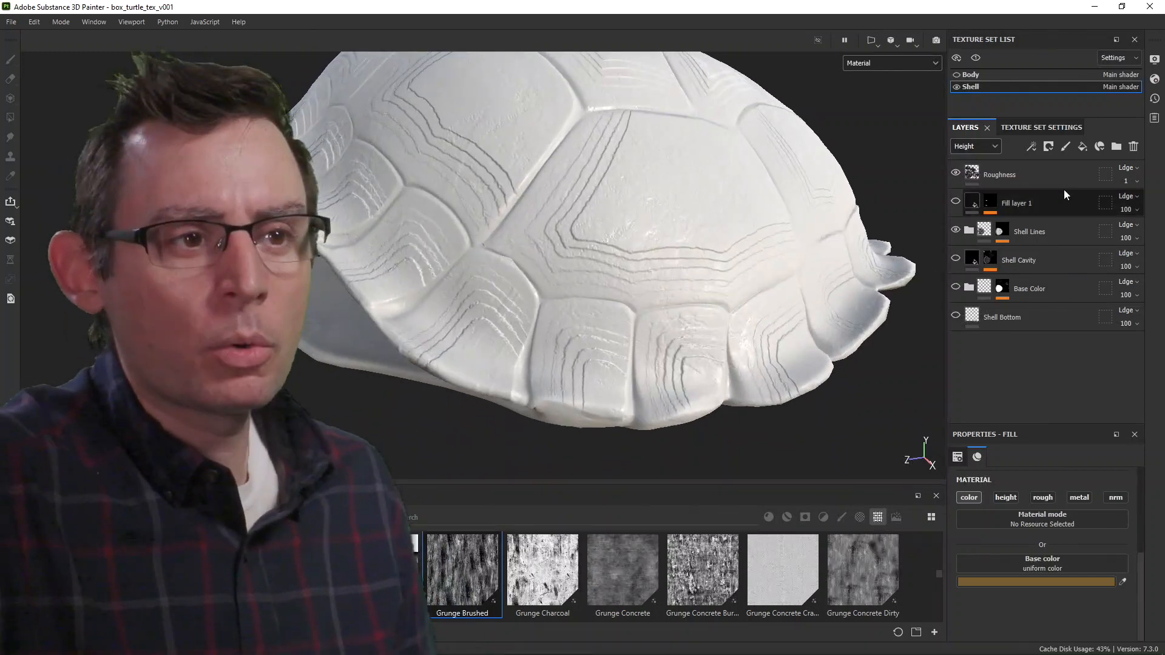
# Add a new fill layer directly above the Base Color folder and collapse the folder's contents.
pyautogui.click(1084, 151)
pyautogui.moveTo(1024, 319); pyautogui.dragTo(1039, 274)
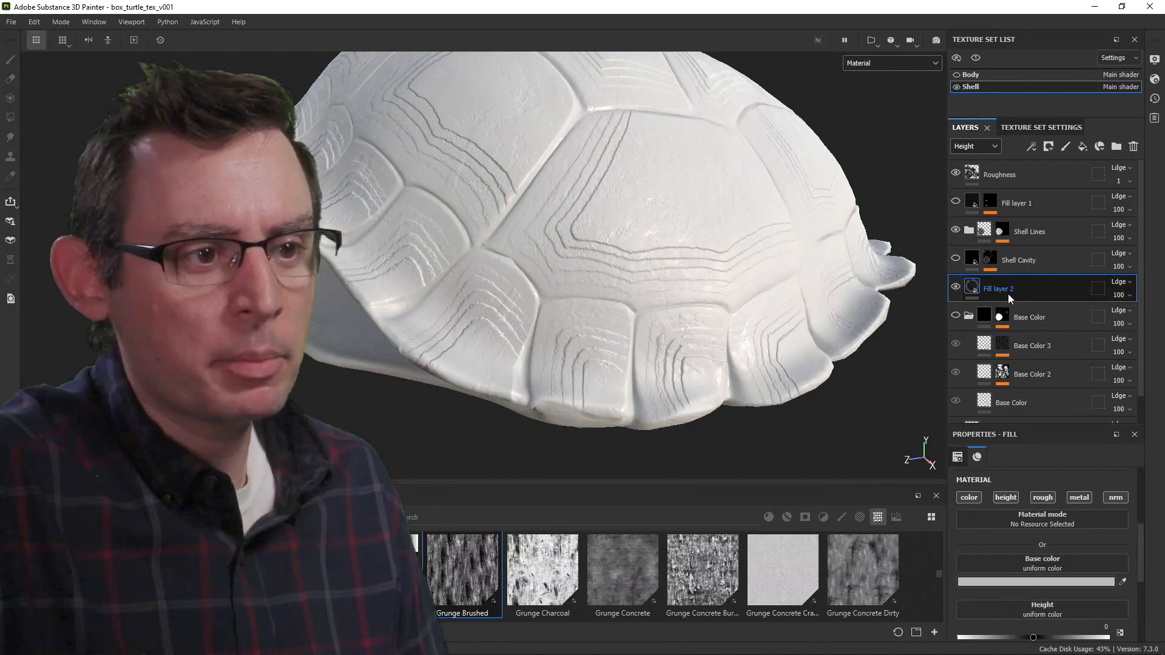
pyautogui.click(968, 316)
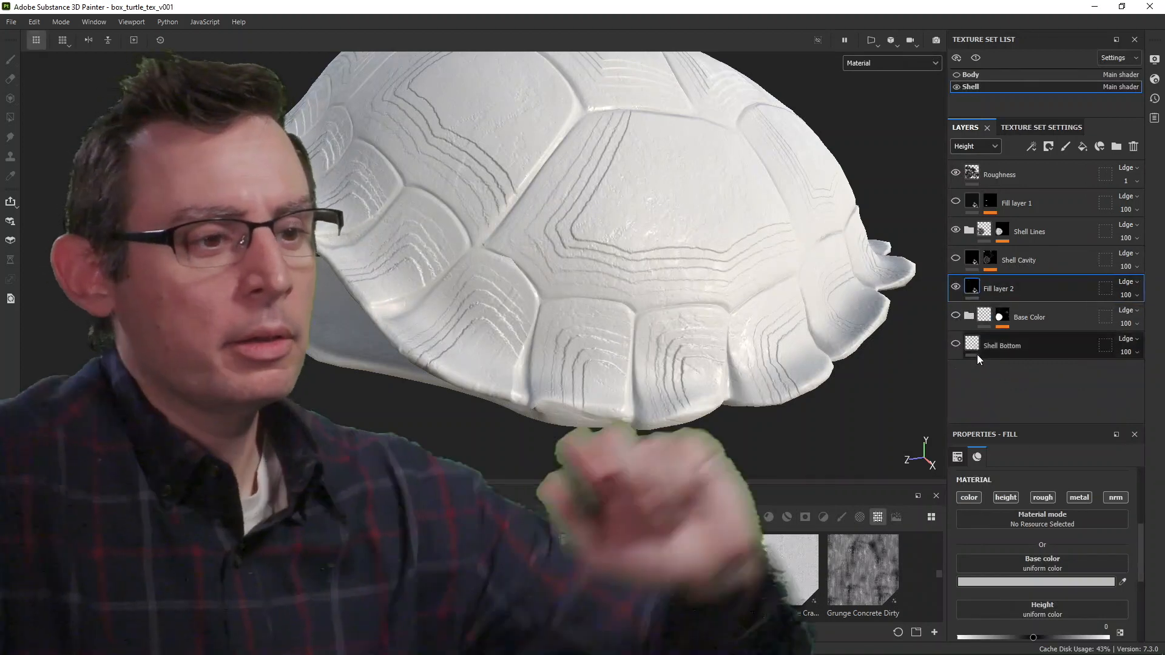
pyautogui.keyDown('alt'); pyautogui.moveTo(671, 180); pyautogui.dragTo(608, 247); pyautogui.keyUp('alt')
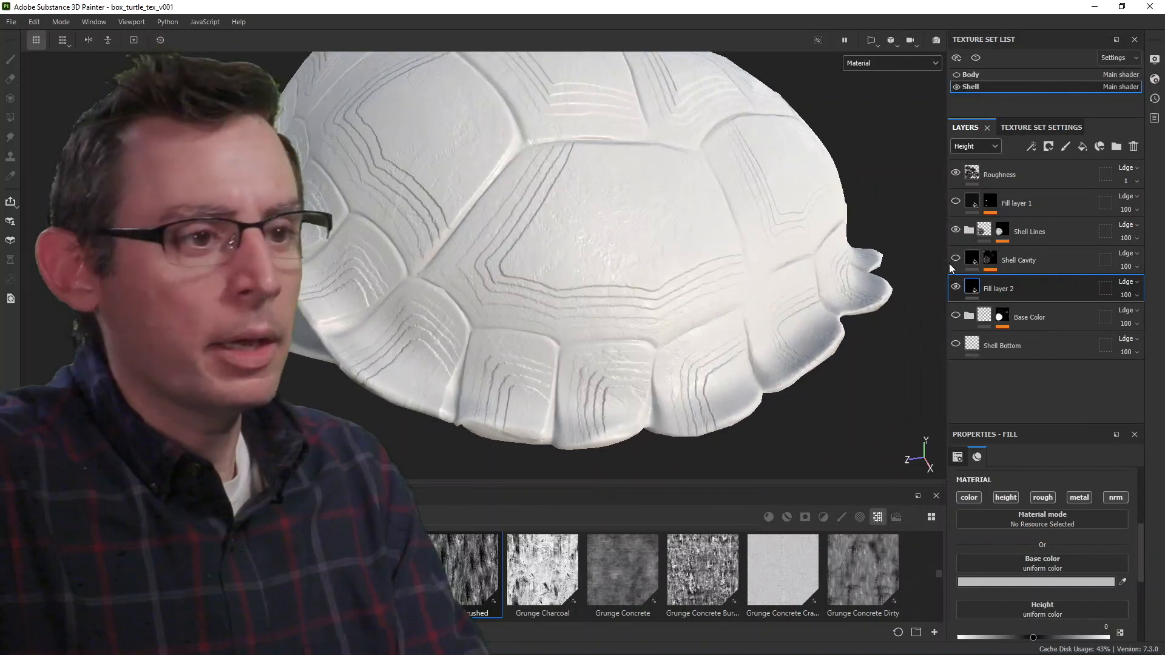
pyautogui.keyDown('alt'); pyautogui.moveTo(630, 203); pyautogui.dragTo(660, 295); pyautogui.keyUp('alt')
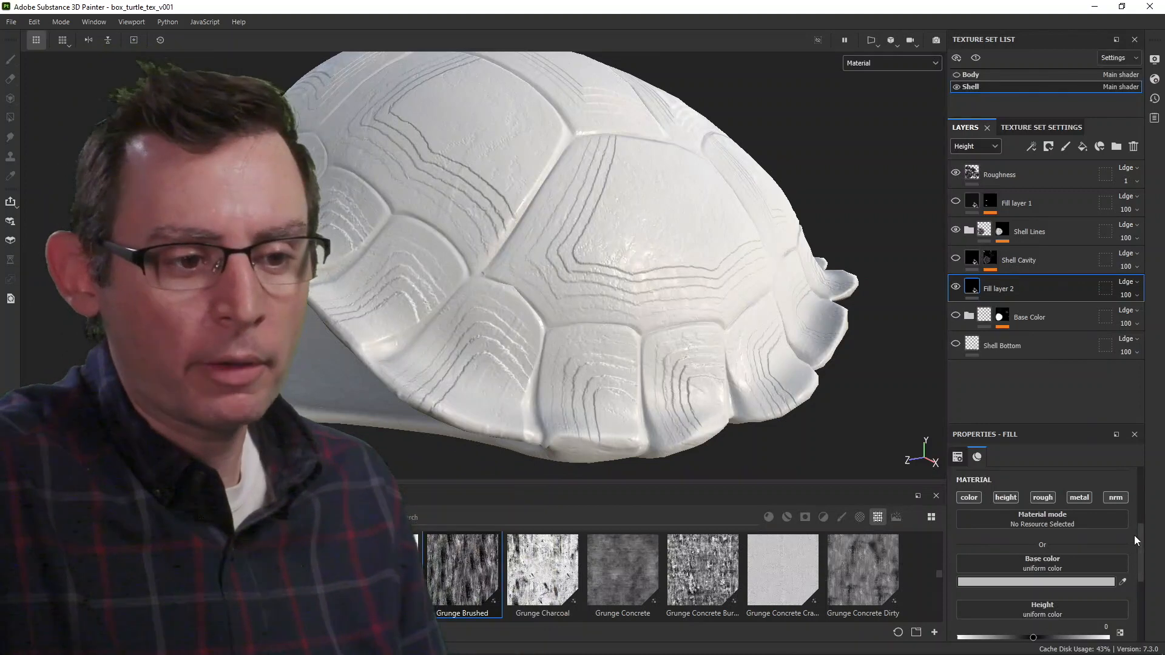
# Restrict the new fill layer to the color channel by disabling height, roughness, metallic and normal.
pyautogui.moveTo(1141, 536); pyautogui.dragTo(1142, 555)
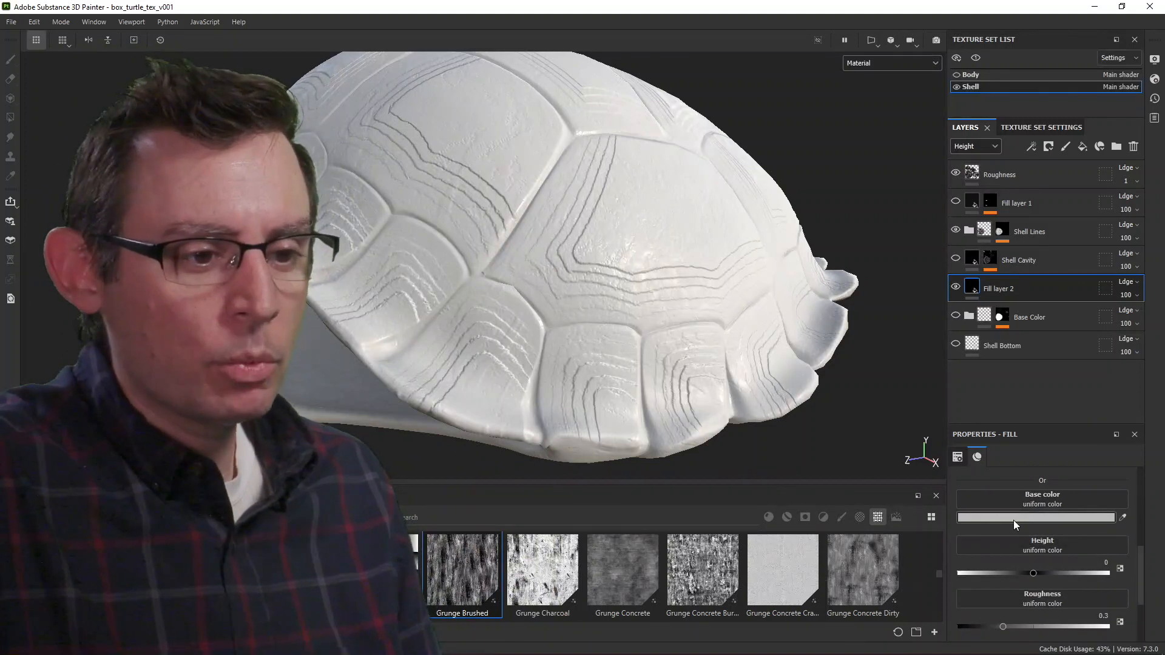
pyautogui.scroll(3, 1138, 558)
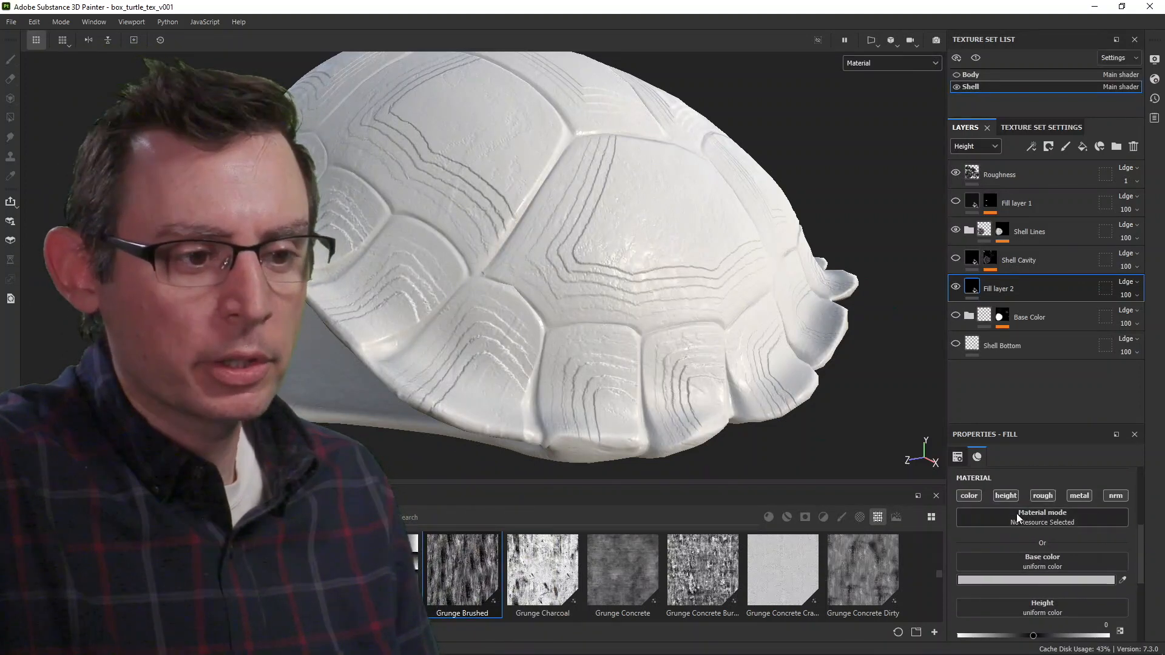
pyautogui.click(1039, 495)
pyautogui.click(1113, 495)
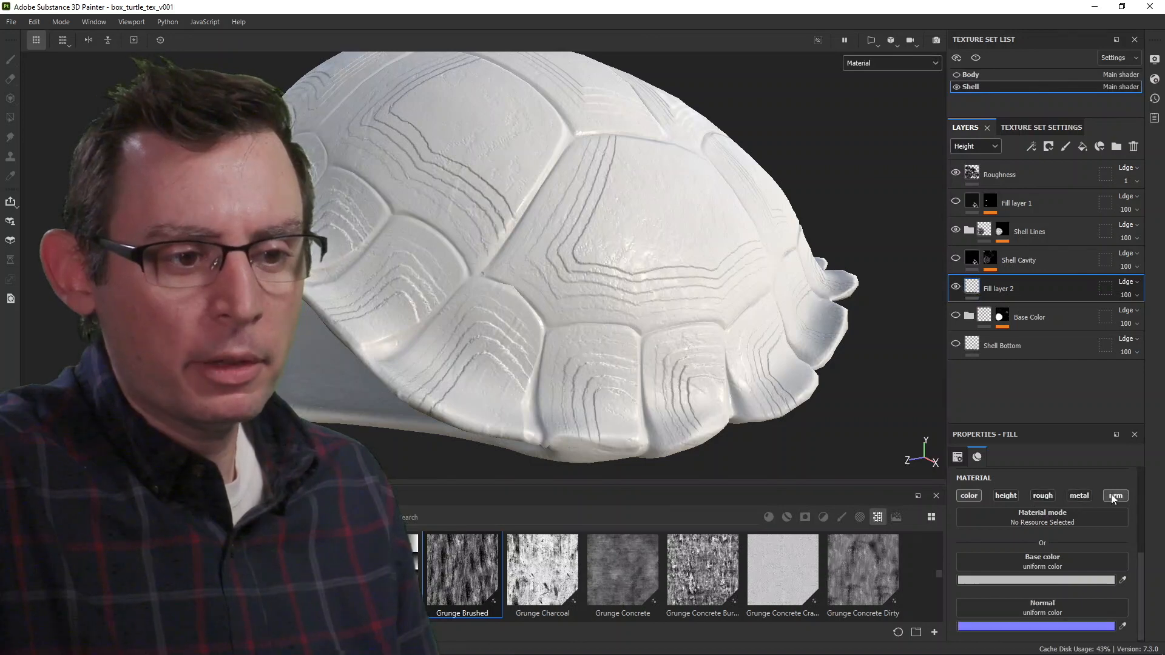
pyautogui.click(1114, 496)
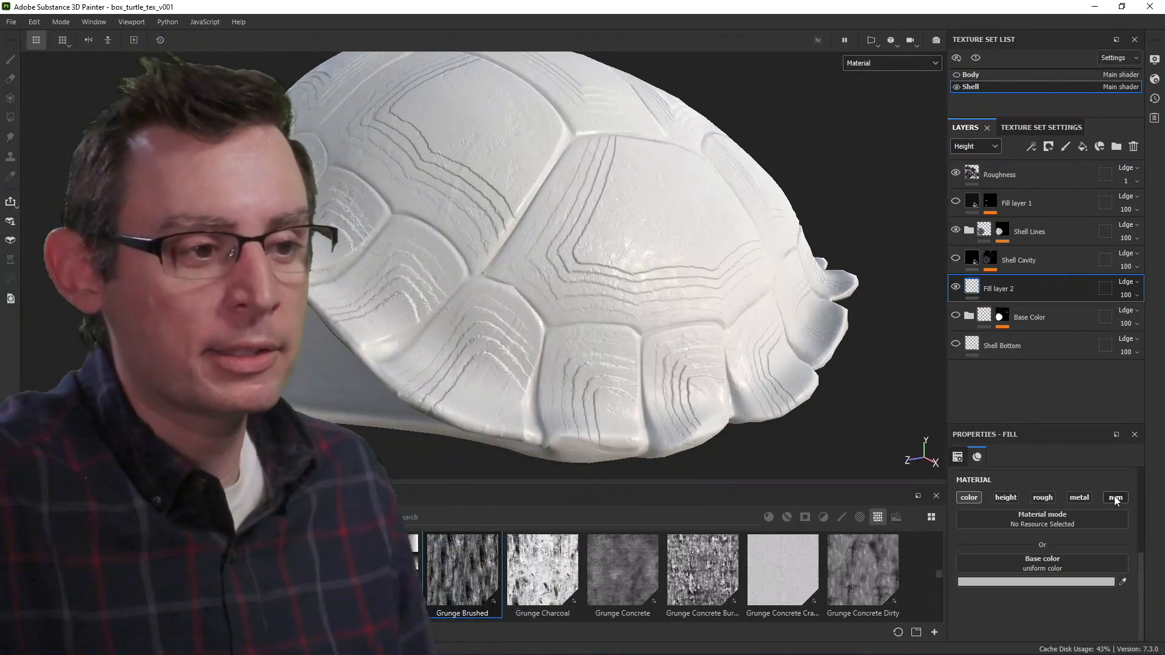
# Set the new fill layer's base color to a dark reddish brown, hex 463434.
pyautogui.click(1070, 582)
pyautogui.moveTo(969, 344)
pyautogui.mouseDown()
pyautogui.moveTo(945, 159)
pyautogui.moveTo(844, 151)
pyautogui.moveTo(840, 139)
pyautogui.mouseUp()
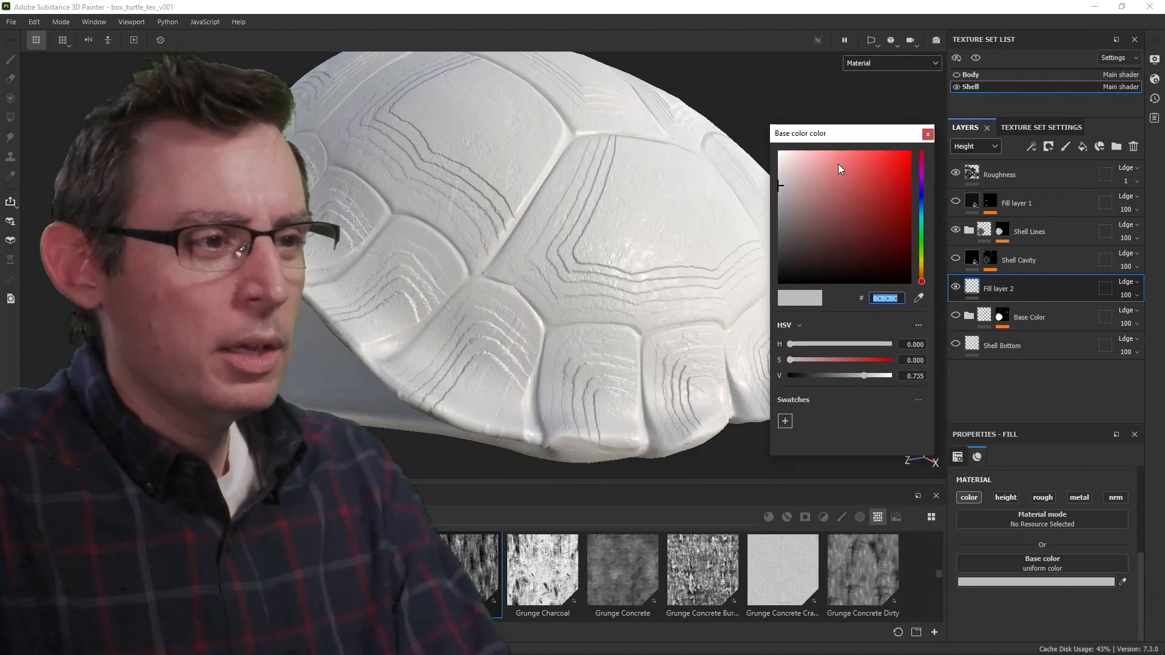
pyautogui.moveTo(785, 194)
pyautogui.mouseDown()
pyautogui.moveTo(803, 255)
pyautogui.moveTo(813, 247)
pyautogui.mouseUp()
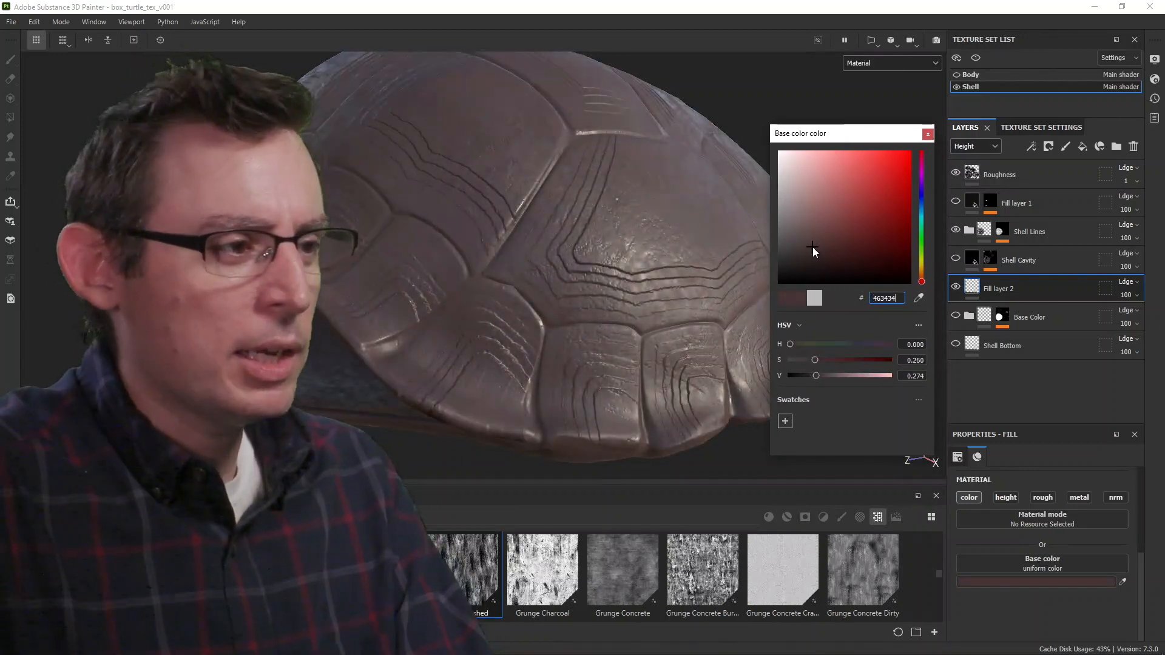
pyautogui.moveTo(653, 250)
pyautogui.keyDown('alt'); pyautogui.mouseDown()
pyautogui.moveTo(606, 294)
pyautogui.moveTo(628, 313)
pyautogui.moveTo(588, 286)
pyautogui.moveTo(500, 274)
pyautogui.moveTo(576, 295)
pyautogui.mouseUp(); pyautogui.keyUp('alt')
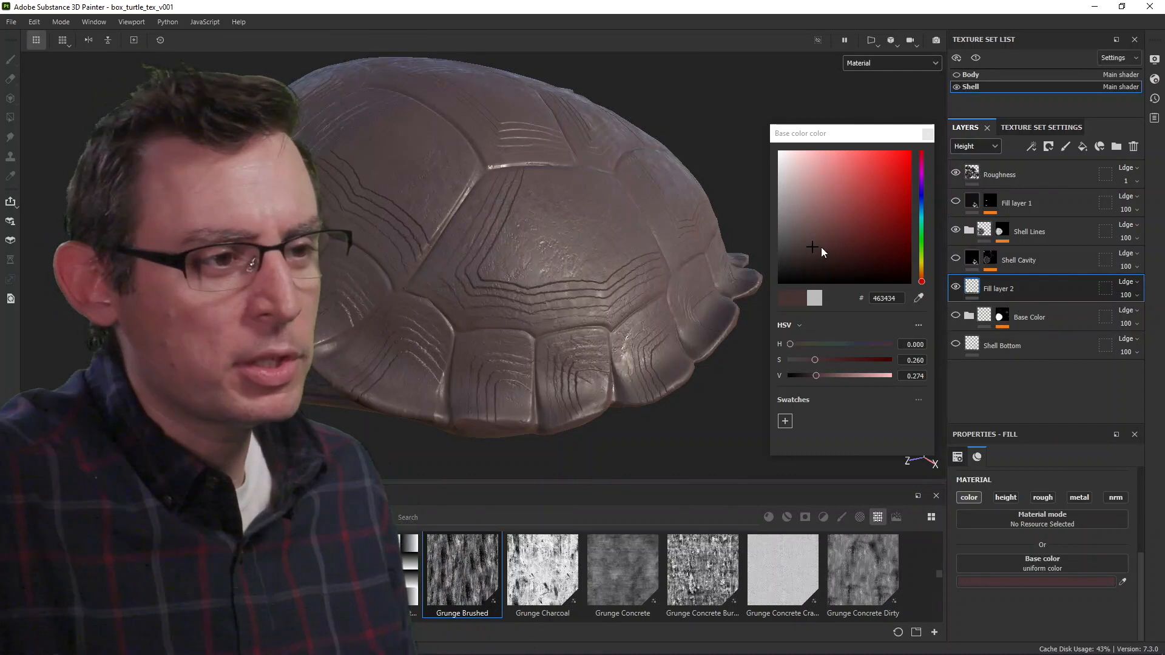
# Shift the fill's base color toward a more yellow, more saturated dark brown, hex 473725.
pyautogui.moveTo(818, 375); pyautogui.dragTo(825, 374)
pyautogui.moveTo(822, 217); pyautogui.dragTo(829, 245)
pyautogui.moveTo(922, 286); pyautogui.dragTo(923, 281)
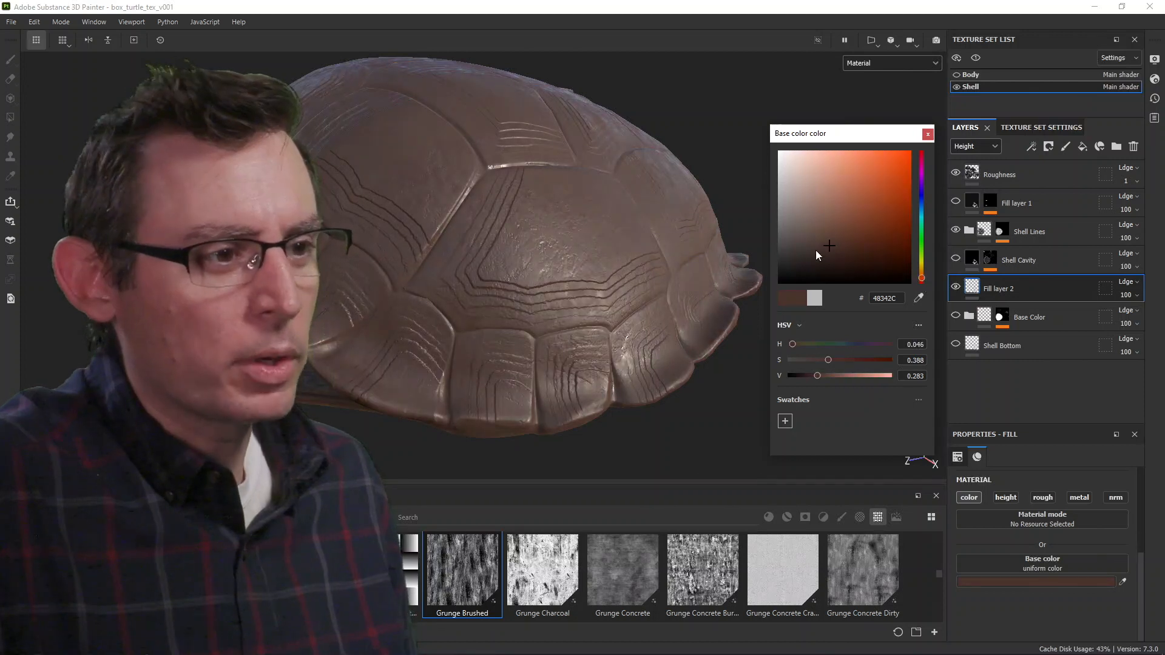
pyautogui.moveTo(825, 241); pyautogui.dragTo(828, 245)
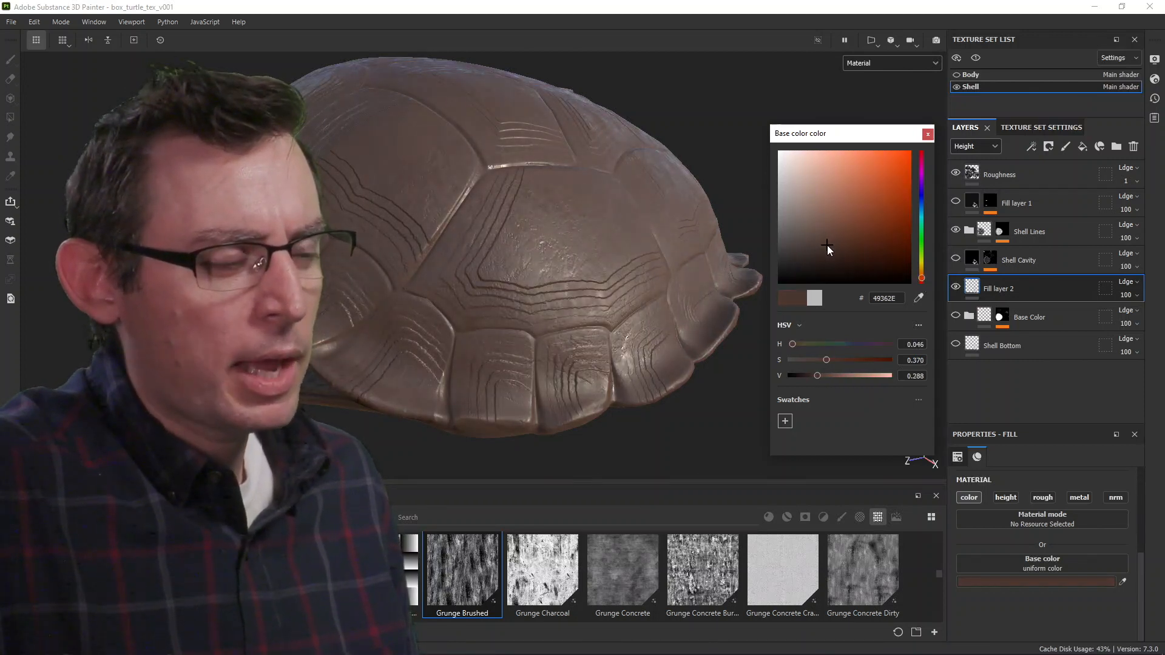
pyautogui.moveTo(922, 281); pyautogui.dragTo(922, 277)
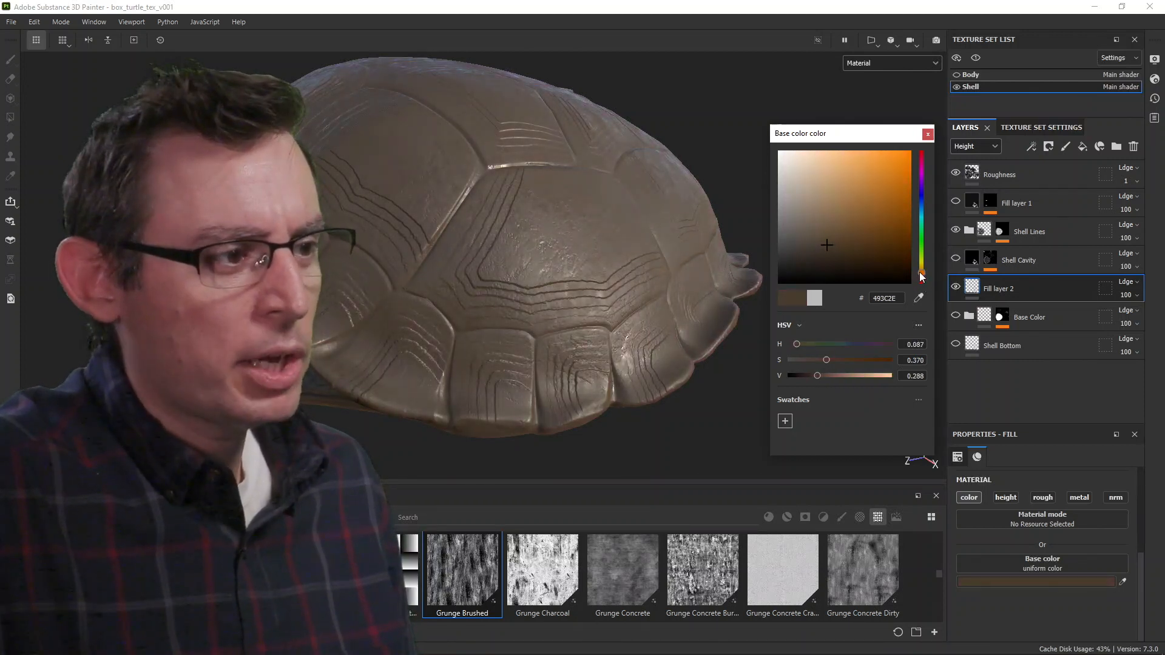
pyautogui.moveTo(832, 242); pyautogui.dragTo(841, 246)
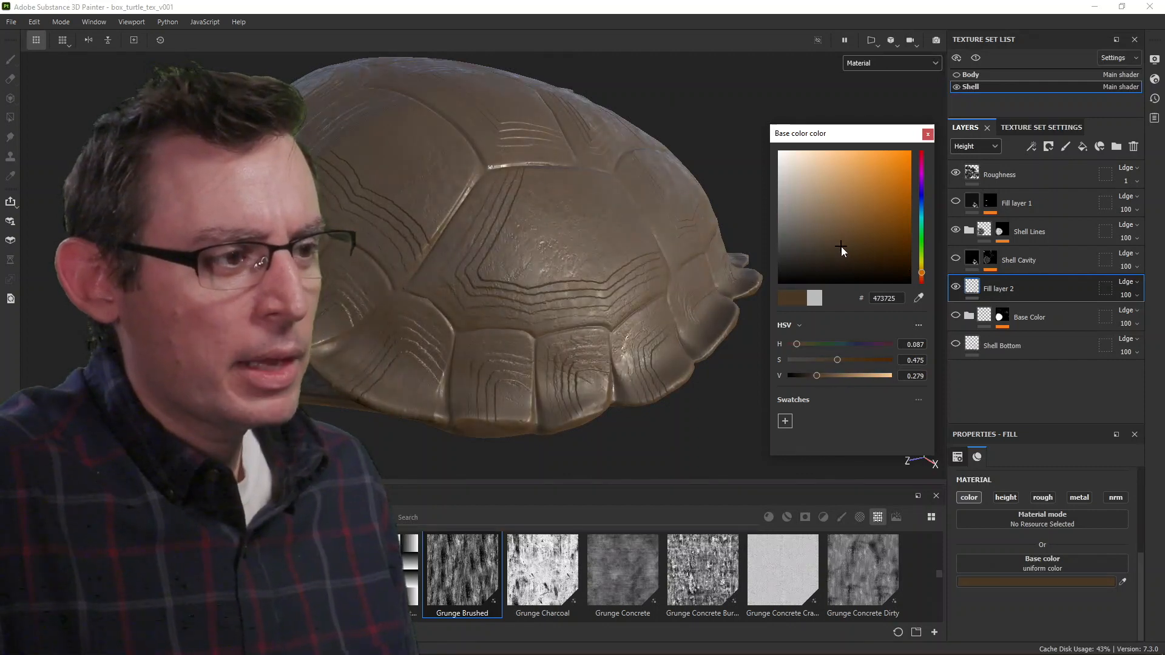
pyautogui.keyDown('alt'); pyautogui.moveTo(553, 255); pyautogui.dragTo(618, 296); pyautogui.keyUp('alt')
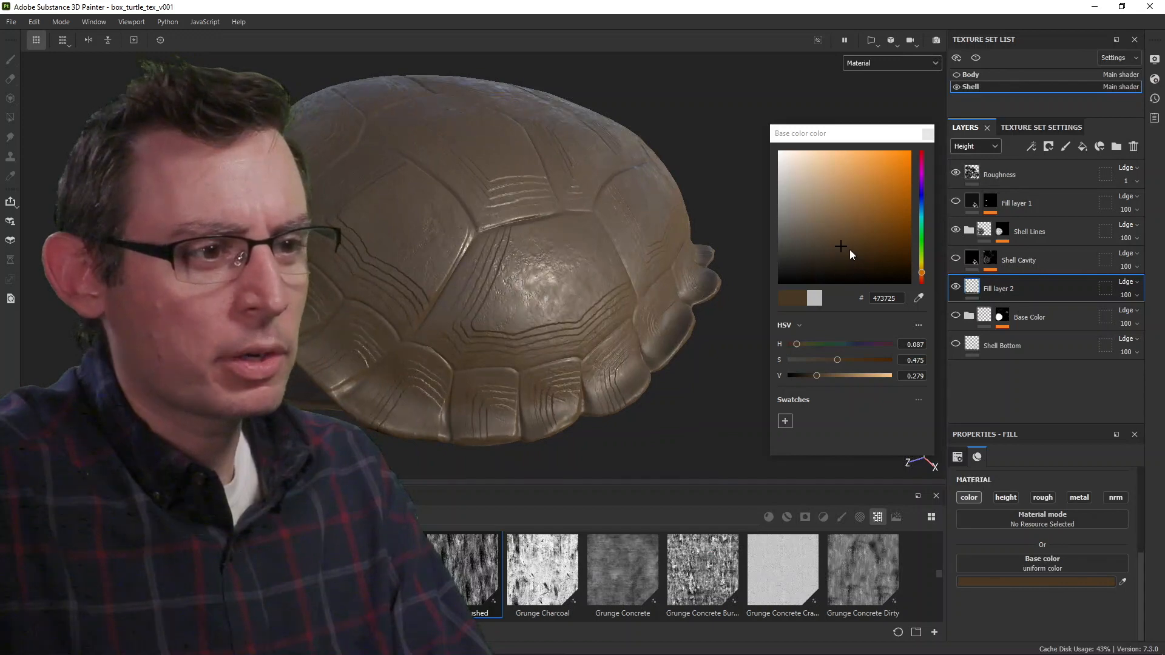
# Brighten and saturate the fill's base color to a warm brown, hex 6A4B2A, and close the color picker.
pyautogui.moveTo(843, 243); pyautogui.dragTo(858, 228)
pyautogui.moveTo(592, 301)
pyautogui.keyDown('alt'); pyautogui.mouseDown()
pyautogui.moveTo(567, 320)
pyautogui.moveTo(553, 283)
pyautogui.moveTo(606, 314)
pyautogui.moveTo(589, 298)
pyautogui.mouseUp(); pyautogui.keyUp('alt')
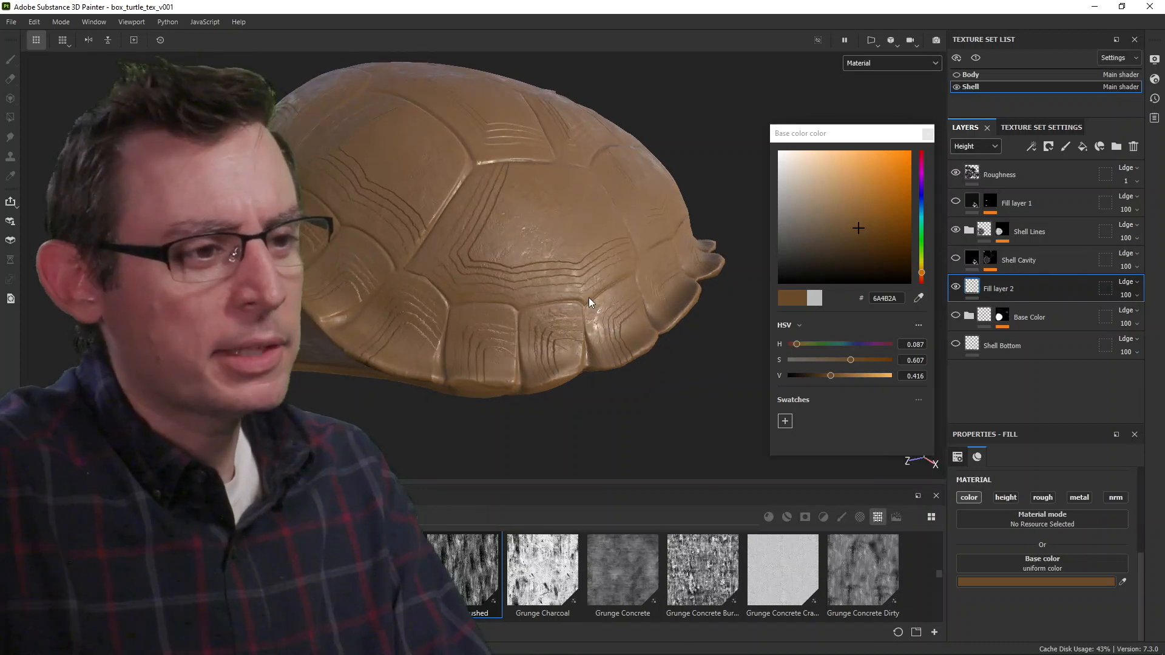
pyautogui.click(928, 134)
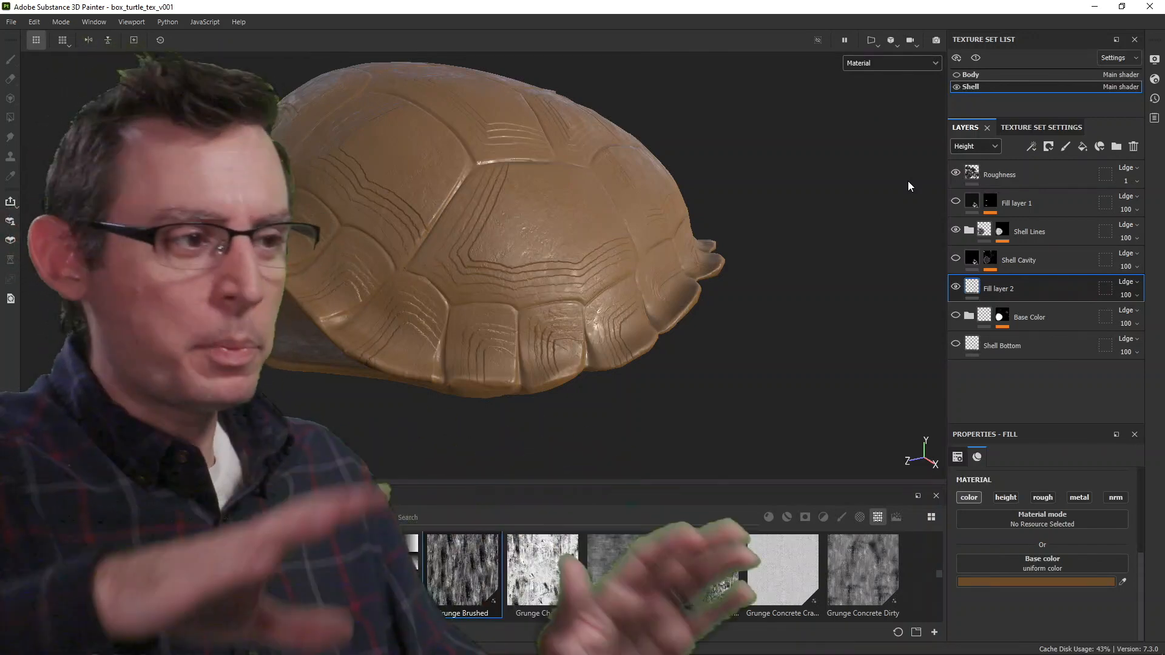
# Duplicate the brown fill layer above the Base Color folder.
pyautogui.keyDown('alt'); pyautogui.moveTo(455, 187); pyautogui.dragTo(515, 239); pyautogui.keyUp('alt')
pyautogui.keyDown('alt'); pyautogui.moveTo(515, 239); pyautogui.dragTo(551, 234, button='middle'); pyautogui.keyUp('alt')
pyautogui.keyDown('alt'); pyautogui.moveTo(551, 234); pyautogui.dragTo(641, 264); pyautogui.keyUp('alt')
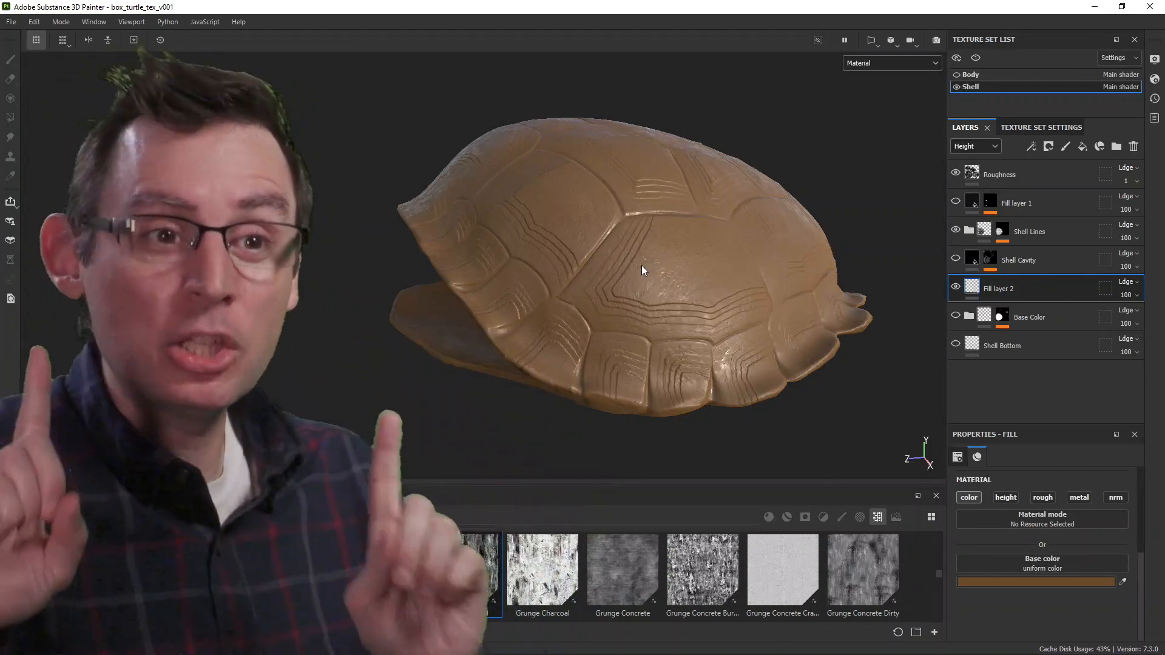
pyautogui.keyDown('alt'); pyautogui.moveTo(642, 265); pyautogui.dragTo(632, 312); pyautogui.keyUp('alt')
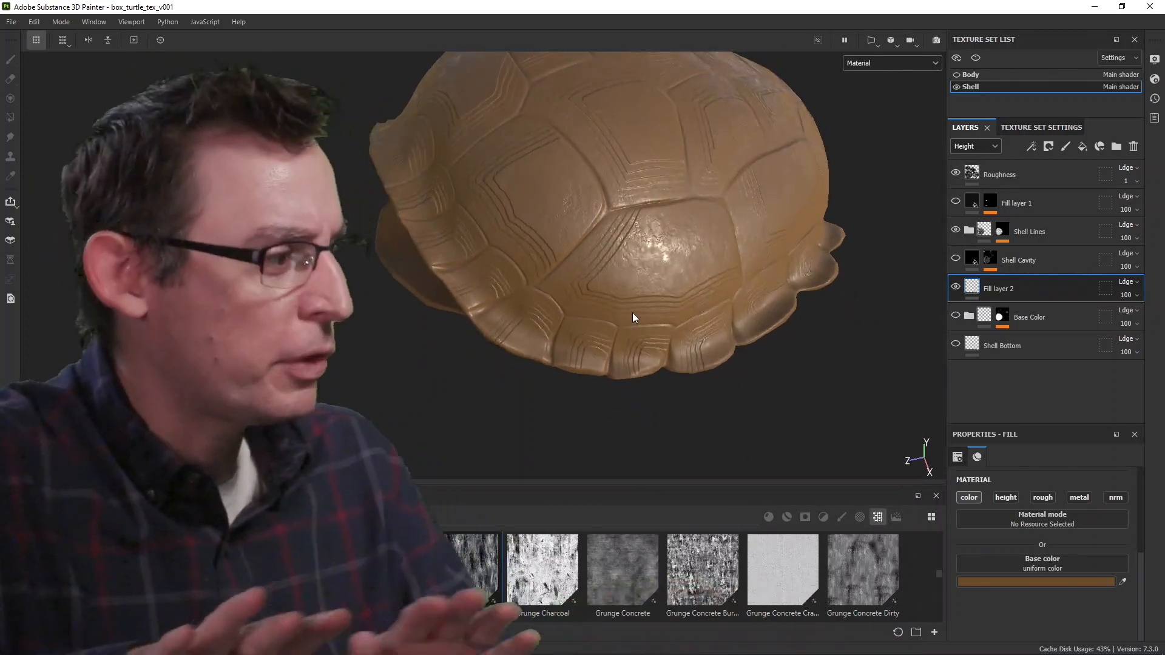
pyautogui.keyDown('alt'); pyautogui.moveTo(633, 312); pyautogui.dragTo(704, 279); pyautogui.keyUp('alt')
pyautogui.rightClick(1021, 289)
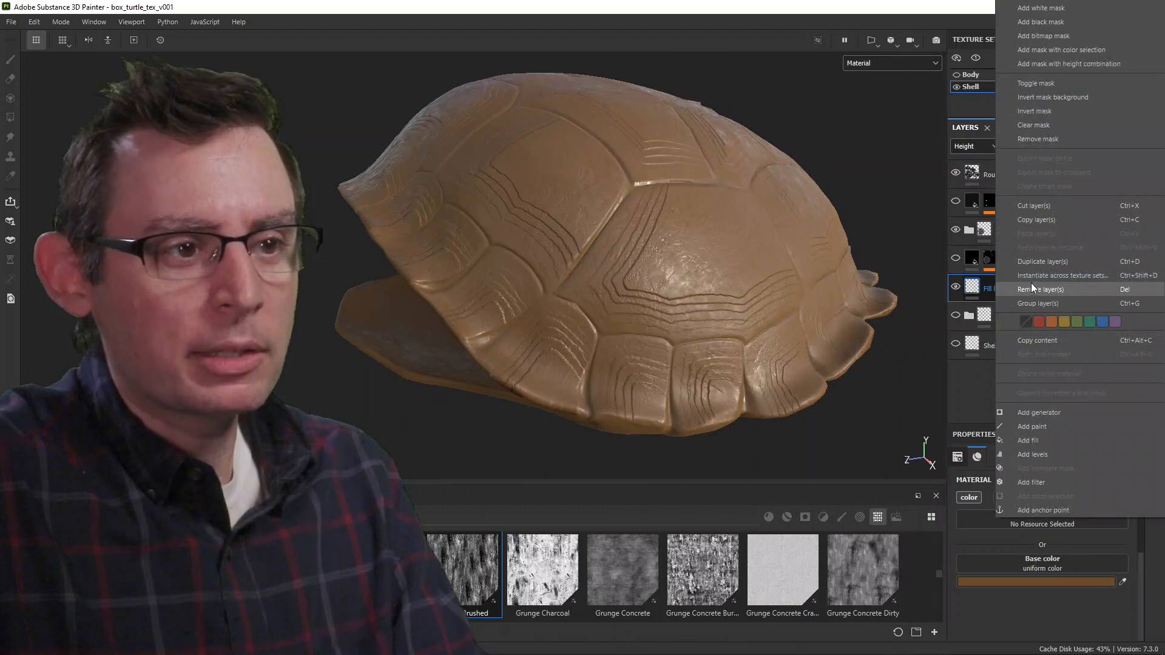
pyautogui.click(1042, 261)
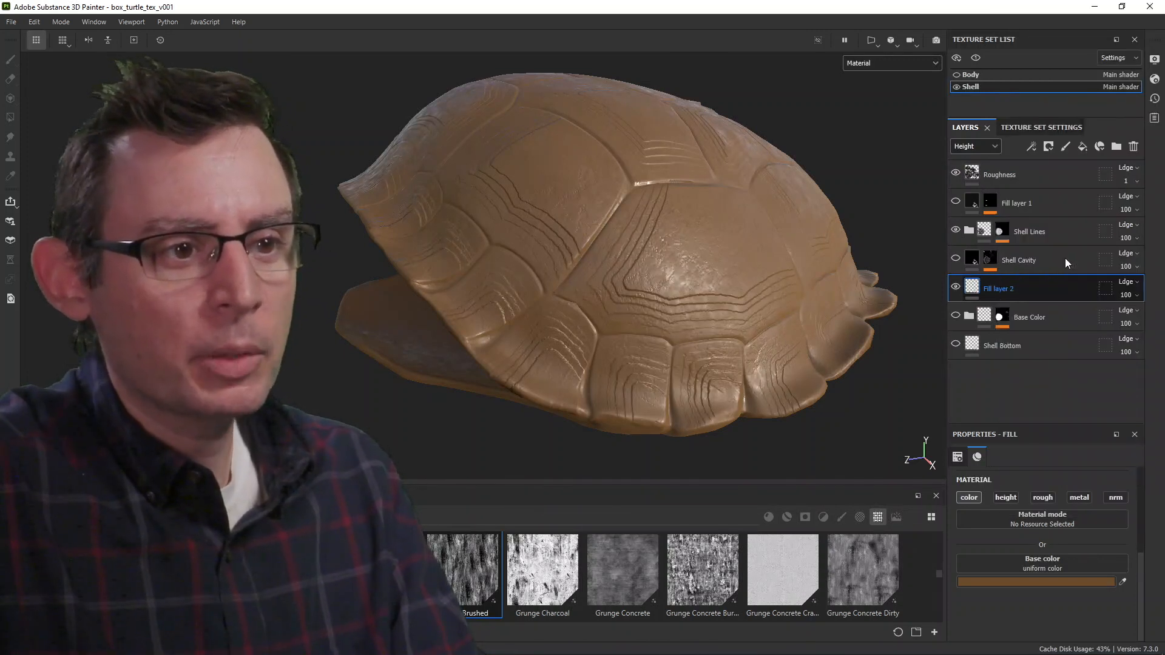
# Raise the brightness of the duplicate's base color to a lighter brown and toggle the layer's visibility to compare both browns.
pyautogui.click(1006, 581)
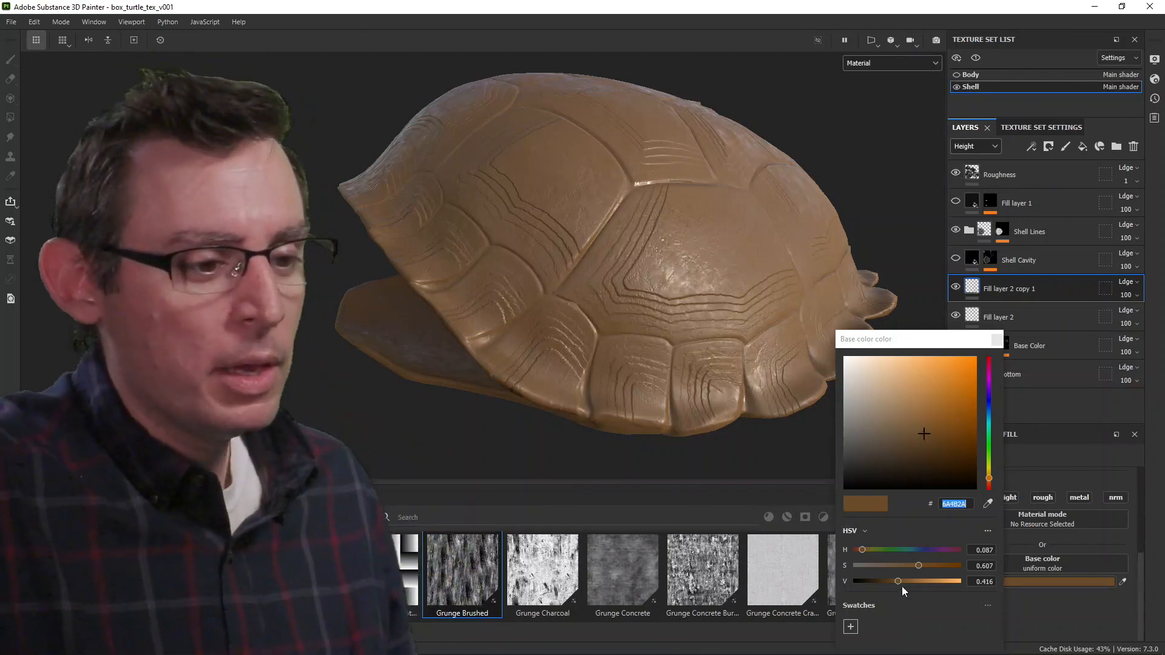
pyautogui.moveTo(898, 580); pyautogui.dragTo(911, 581)
pyautogui.click(997, 339)
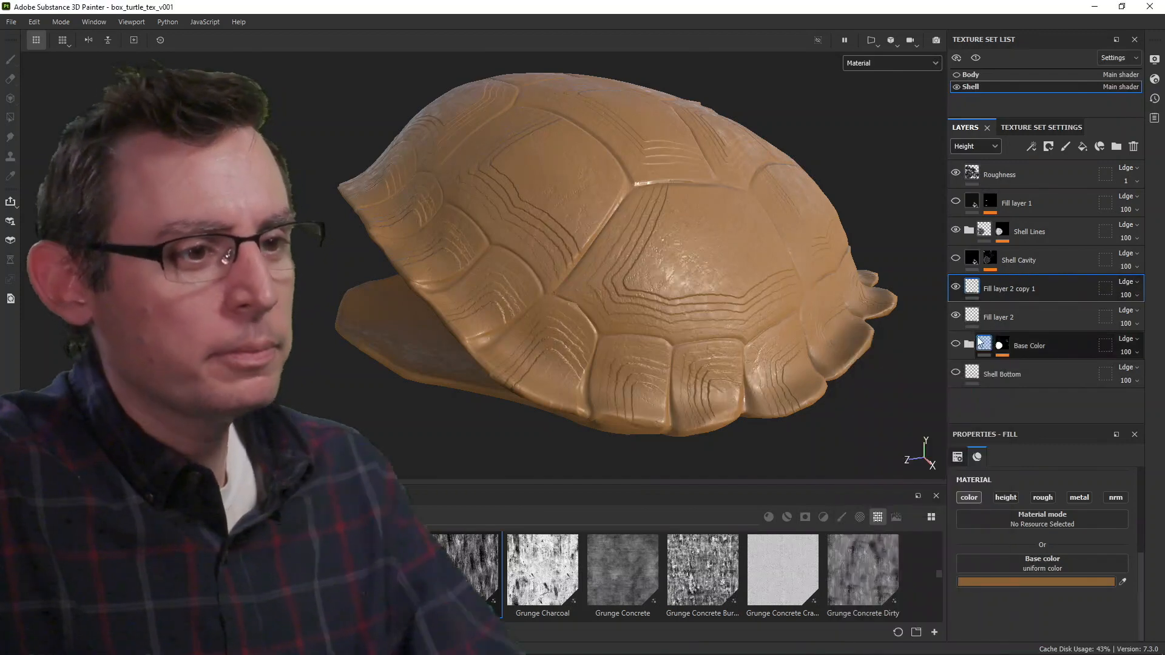
pyautogui.moveTo(688, 289)
pyautogui.keyDown('alt'); pyautogui.mouseDown()
pyautogui.moveTo(736, 330)
pyautogui.moveTo(701, 275)
pyautogui.moveTo(754, 271)
pyautogui.moveTo(697, 268)
pyautogui.moveTo(661, 284)
pyautogui.moveTo(679, 285)
pyautogui.mouseUp(); pyautogui.keyUp('alt')
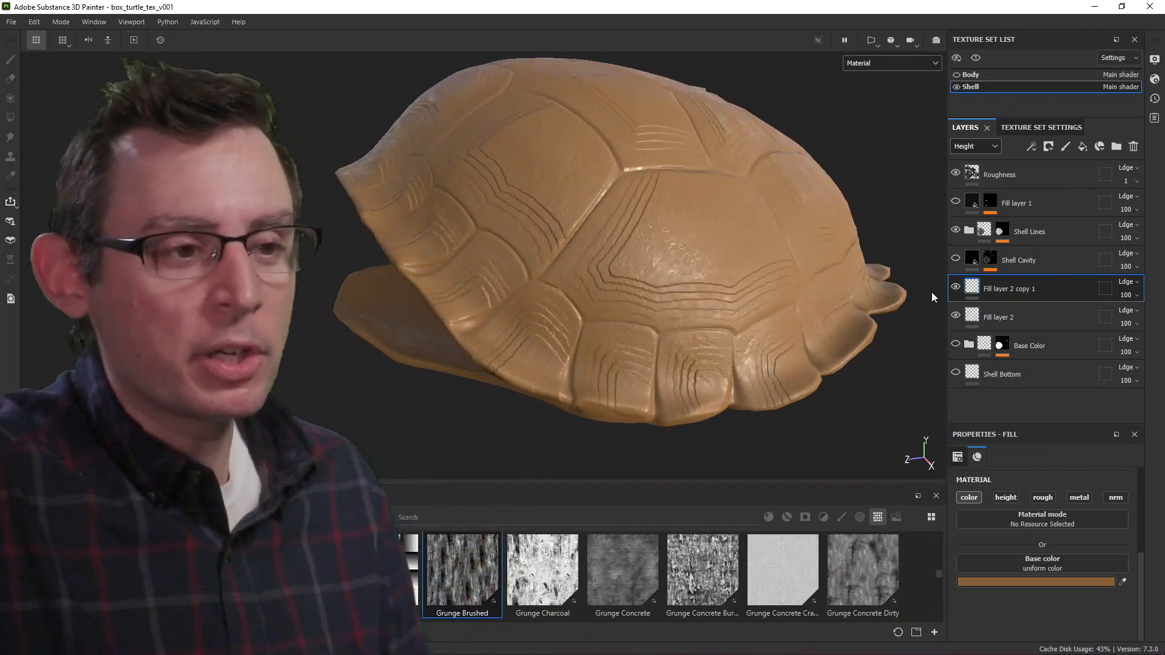
pyautogui.click(956, 288)
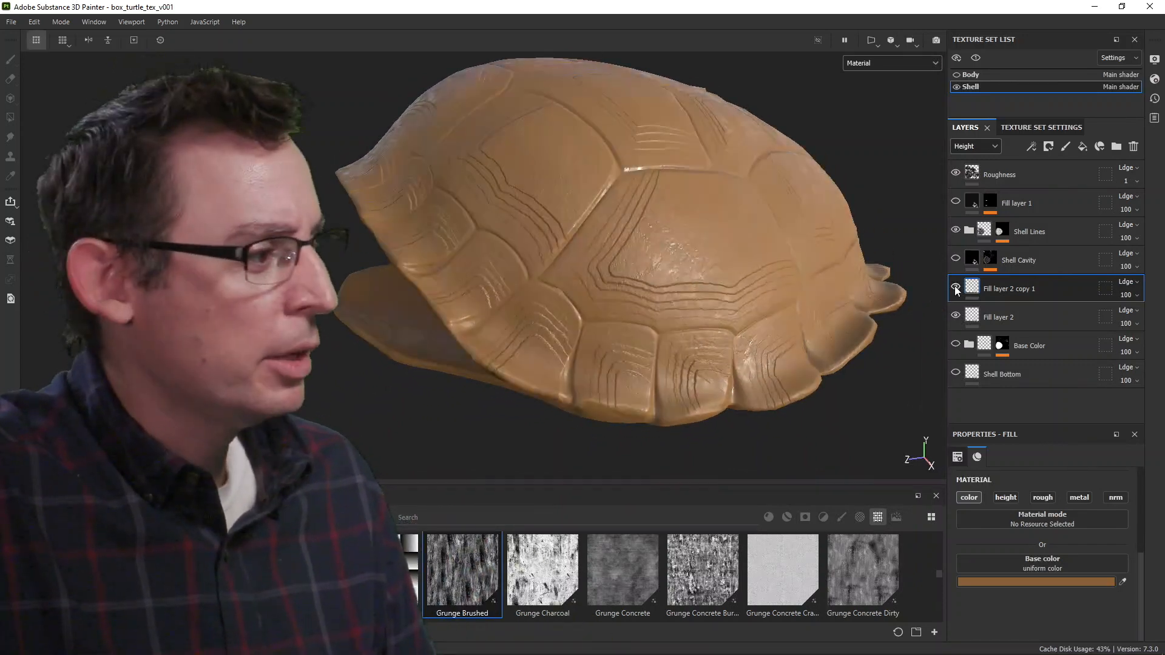
pyautogui.click(956, 288)
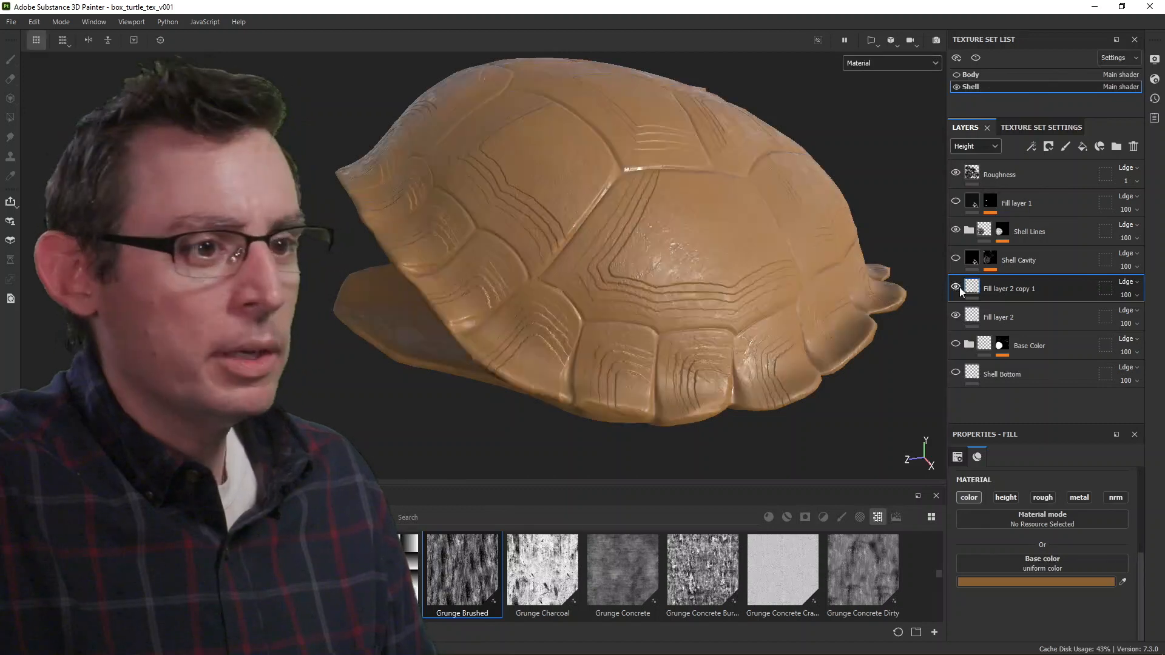
# Rename the lower brown fill layer Dark Brown and its lighter copy above it Light Brown.
pyautogui.click(1007, 326)
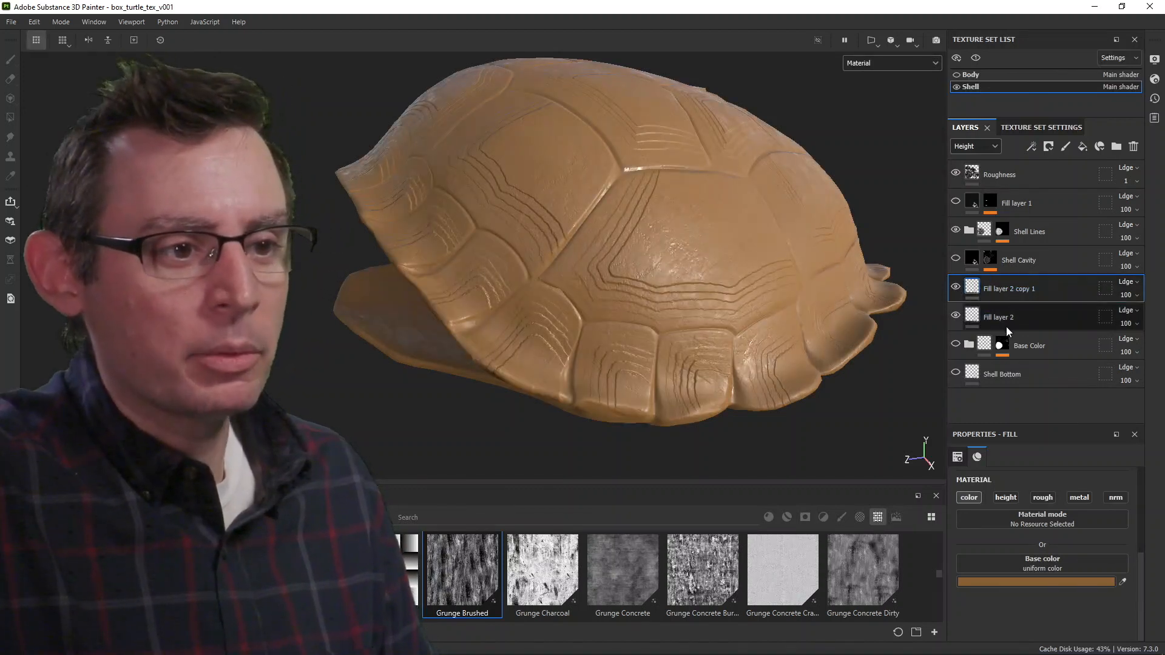
pyautogui.doubleClick(1004, 314)
pyautogui.write('Darkwe')
pyautogui.press('BackSpace')
pyautogui.press('BackSpace')
pyautogui.press('BackSpace')
pyautogui.write('e')
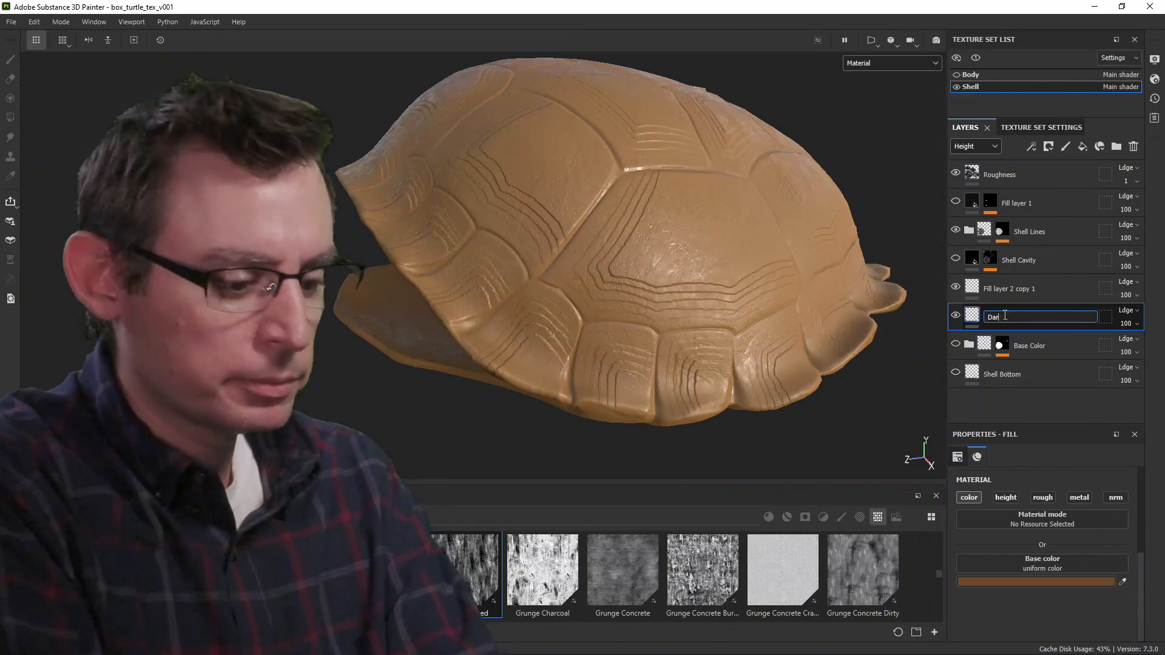
pyautogui.press('BackSpace')
pyautogui.write('k')
pyautogui.press('Return')
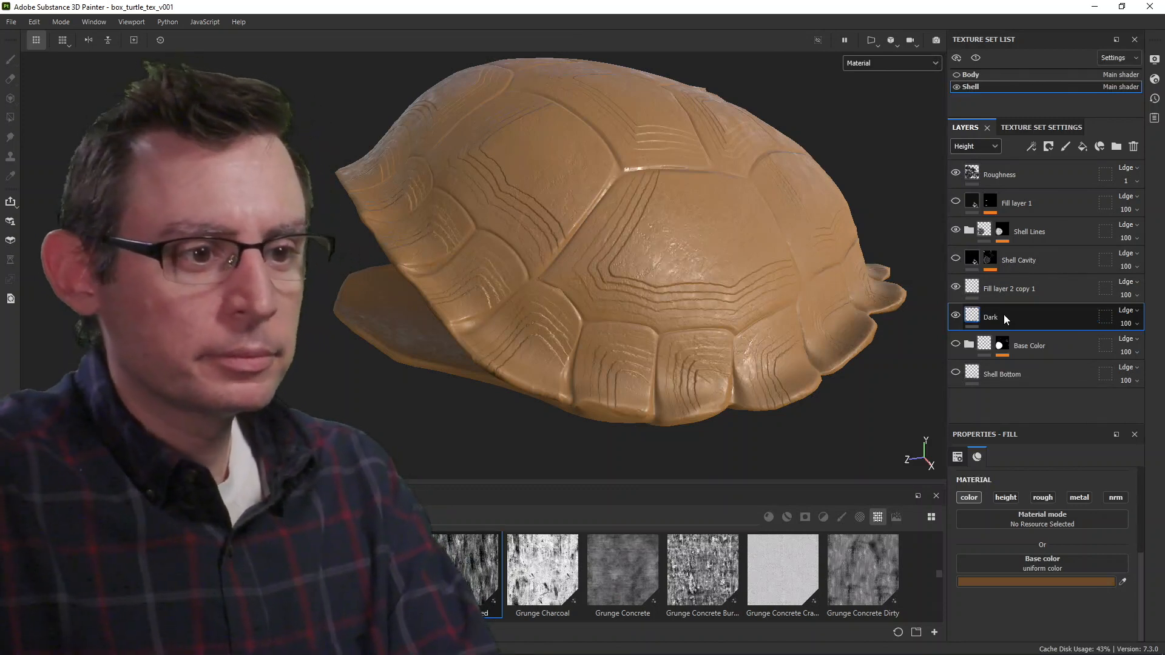
pyautogui.doubleClick(1004, 315)
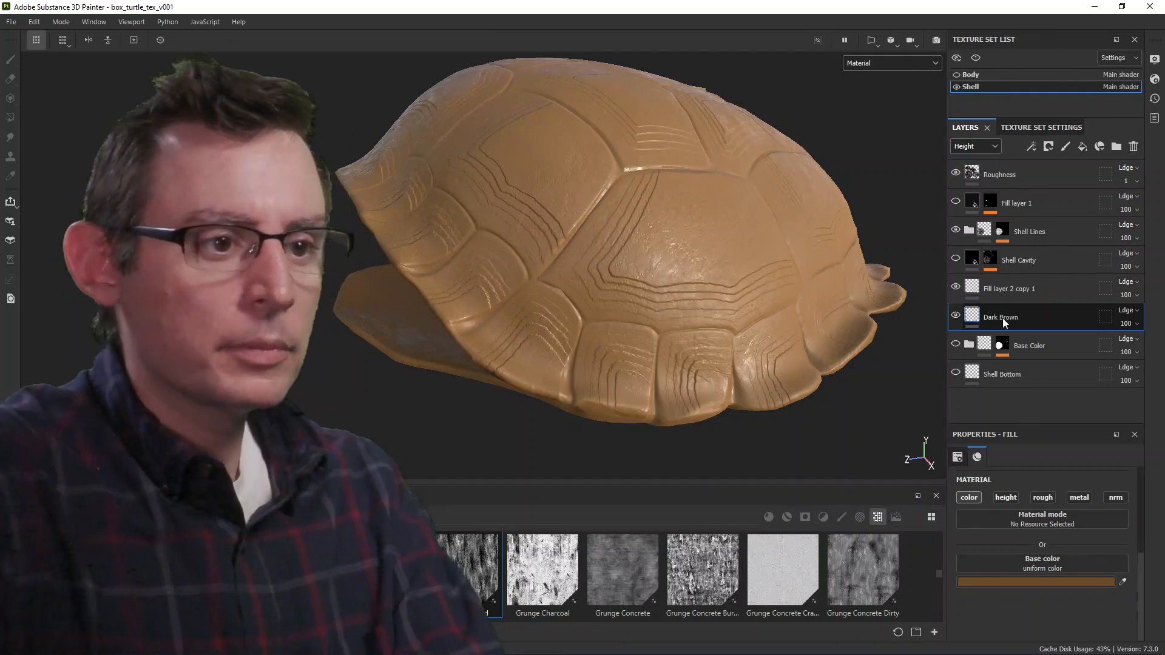
pyautogui.doubleClick(1012, 290)
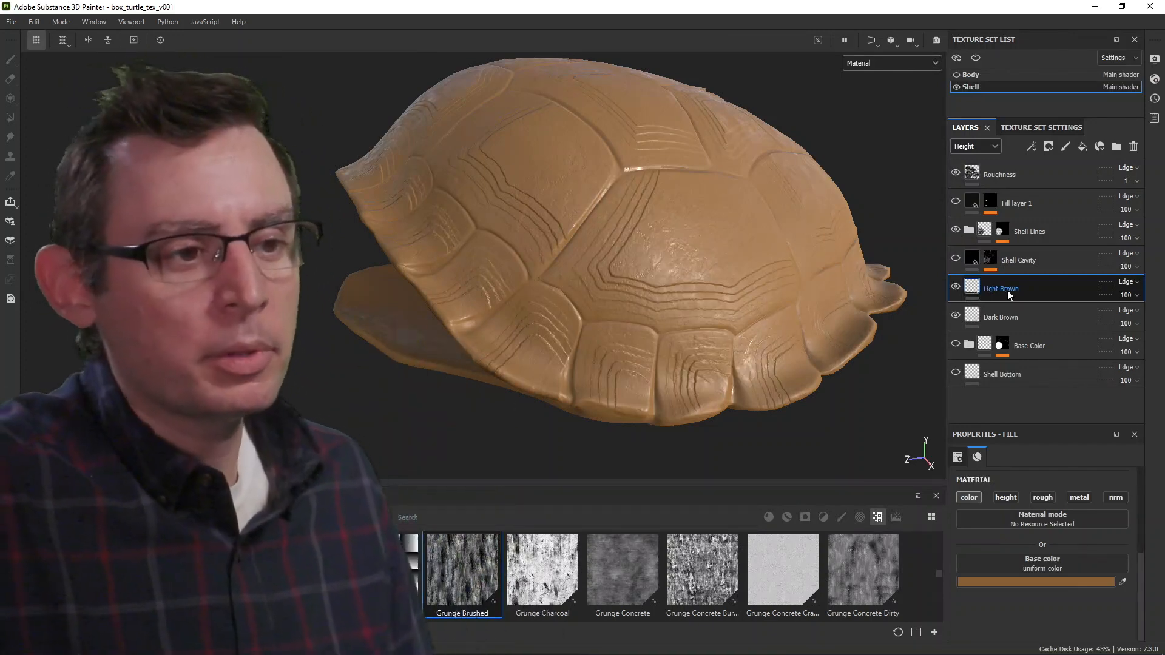
# Add a black mask with a fill effect to the Light Brown layer and raise the fill's grayscale to 0.6096.
pyautogui.rightClick(1008, 291)
pyautogui.click(1032, 20)
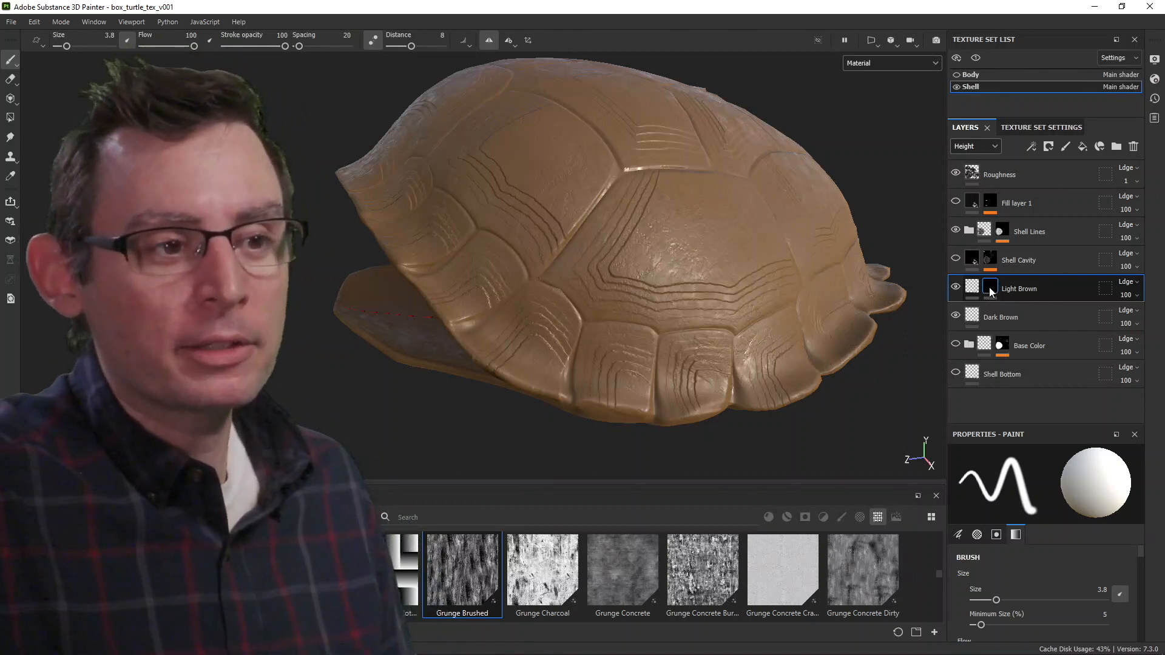
pyautogui.click(1034, 146)
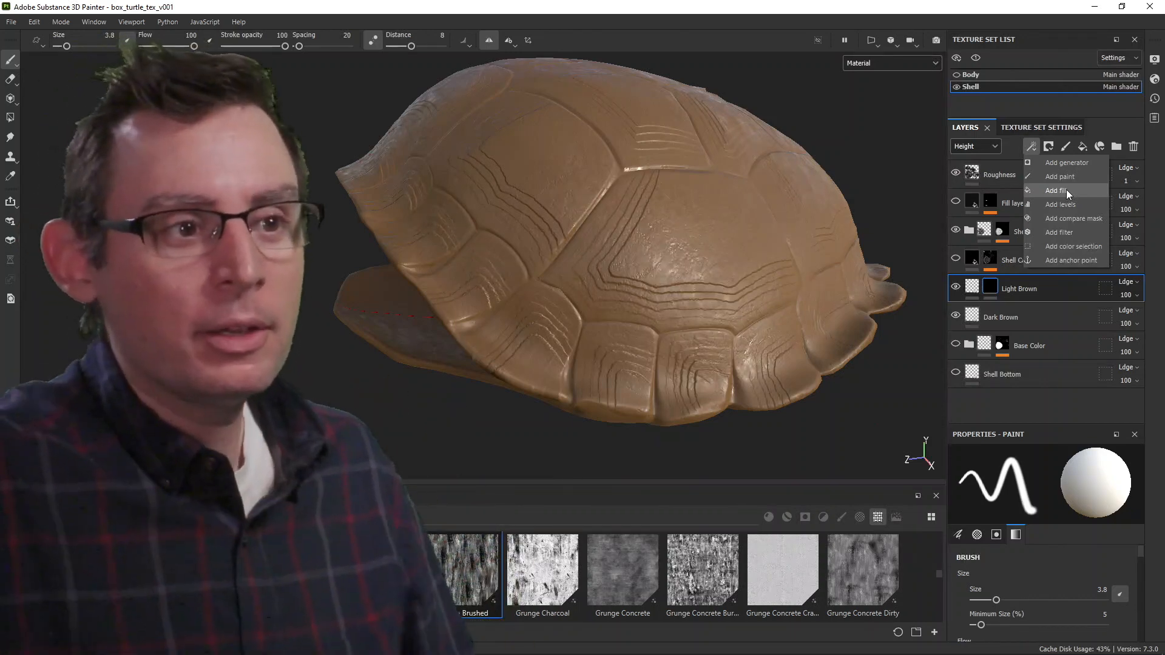
pyautogui.click(1066, 190)
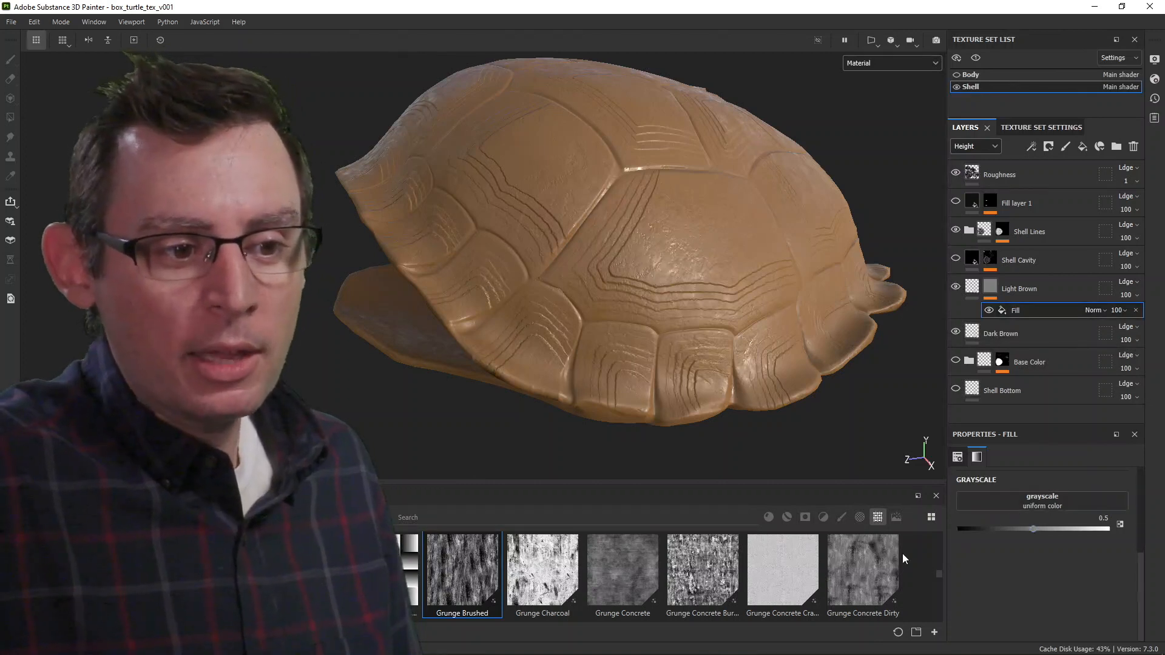
pyautogui.moveTo(1107, 530); pyautogui.dragTo(1045, 529)
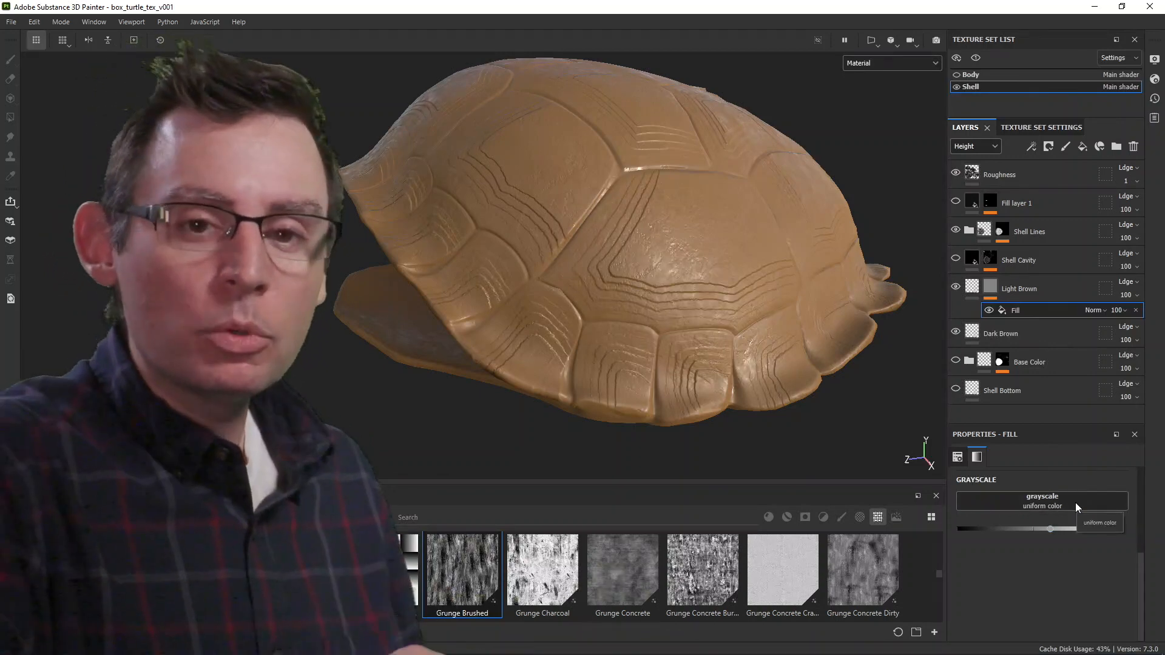
# Enlarge the asset library and apply Grunge Map 015 as the grayscale of the Light Brown mask's fill.
pyautogui.moveTo(737, 485); pyautogui.dragTo(752, 309)
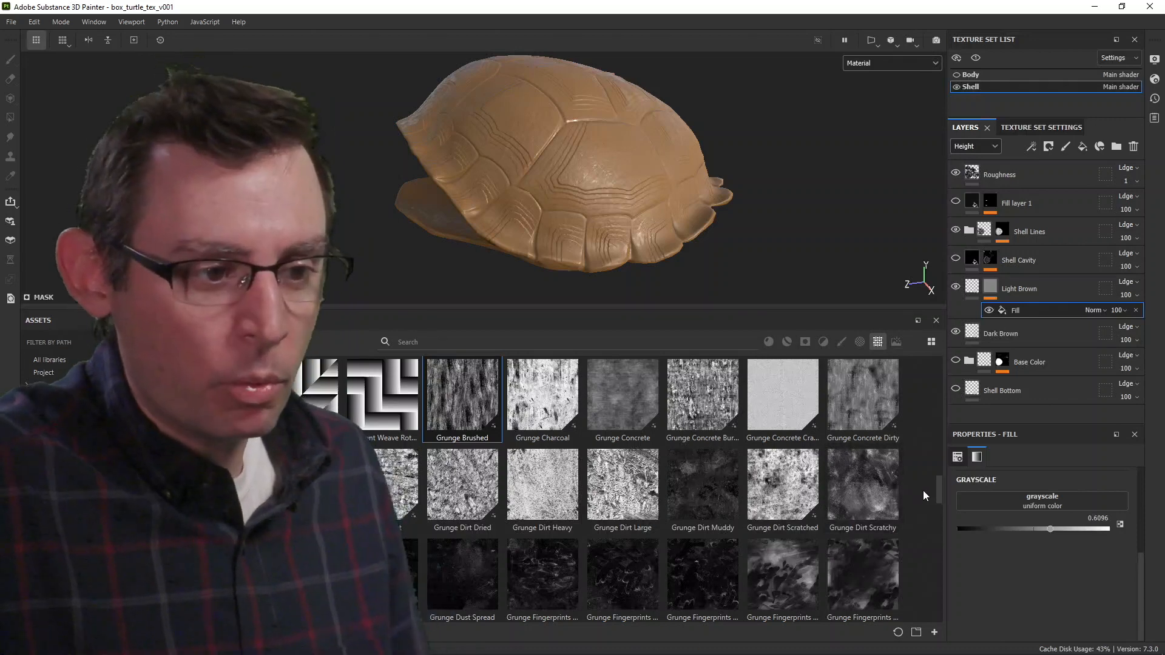
pyautogui.moveTo(939, 492); pyautogui.dragTo(939, 523)
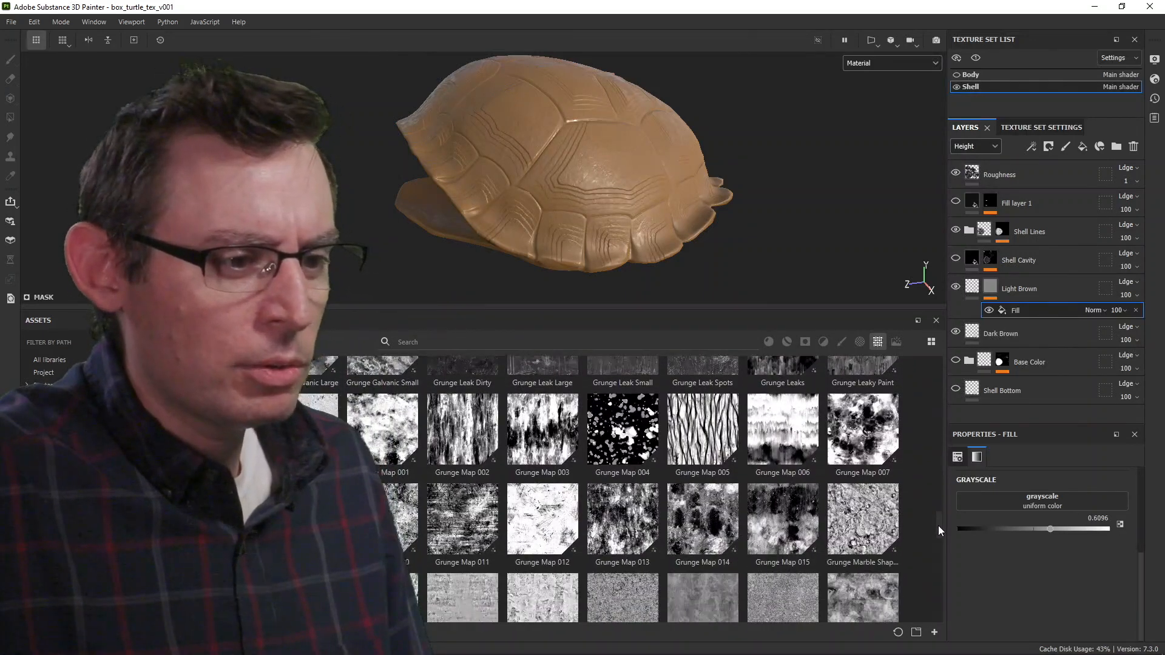
pyautogui.moveTo(939, 523); pyautogui.dragTo(940, 533)
pyautogui.moveTo(800, 465); pyautogui.dragTo(1000, 504)
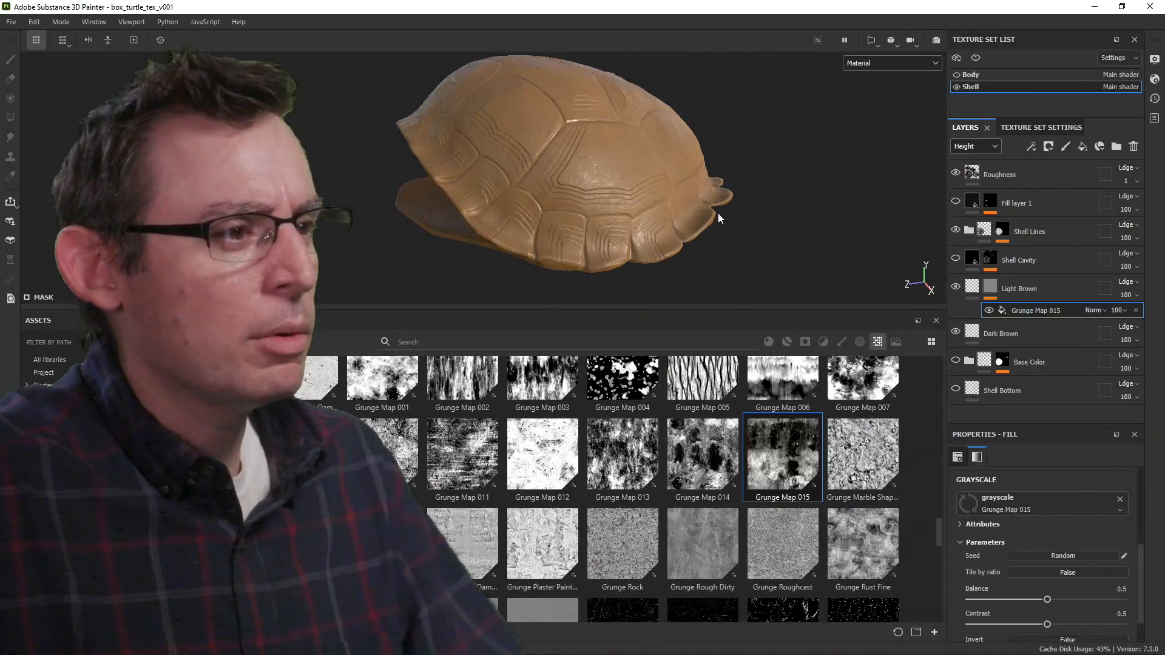
# Examine how Grunge Map 015 breaks up the two browns across the shell, with the asset library made smaller again.
pyautogui.keyDown('alt'); pyautogui.moveTo(687, 151); pyautogui.dragTo(540, 170); pyautogui.keyUp('alt')
pyautogui.keyDown('alt'); pyautogui.moveTo(607, 175); pyautogui.dragTo(593, 213, button='middle'); pyautogui.keyUp('alt')
pyautogui.keyDown('alt'); pyautogui.moveTo(593, 213); pyautogui.dragTo(717, 240, button='right'); pyautogui.keyUp('alt')
pyautogui.keyDown('alt'); pyautogui.moveTo(716, 240); pyautogui.dragTo(668, 170); pyautogui.keyUp('alt')
pyautogui.keyDown('alt'); pyautogui.moveTo(698, 158); pyautogui.dragTo(721, 186, button='middle'); pyautogui.keyUp('alt')
pyautogui.keyDown('alt'); pyautogui.moveTo(721, 186); pyautogui.dragTo(683, 198); pyautogui.keyUp('alt')
pyautogui.keyDown('alt'); pyautogui.moveTo(683, 197); pyautogui.dragTo(645, 209, button='middle'); pyautogui.keyUp('alt')
pyautogui.keyDown('alt'); pyautogui.moveTo(645, 208); pyautogui.dragTo(607, 212); pyautogui.keyUp('alt')
pyautogui.moveTo(688, 307); pyautogui.dragTo(689, 412)
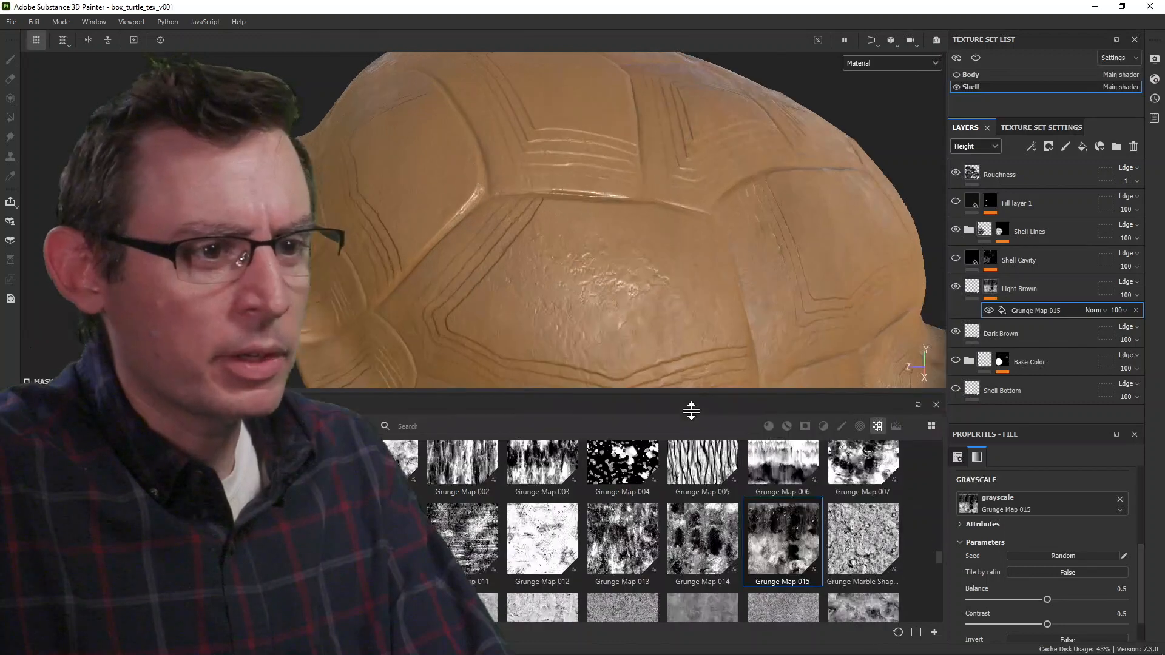
pyautogui.click(982, 334)
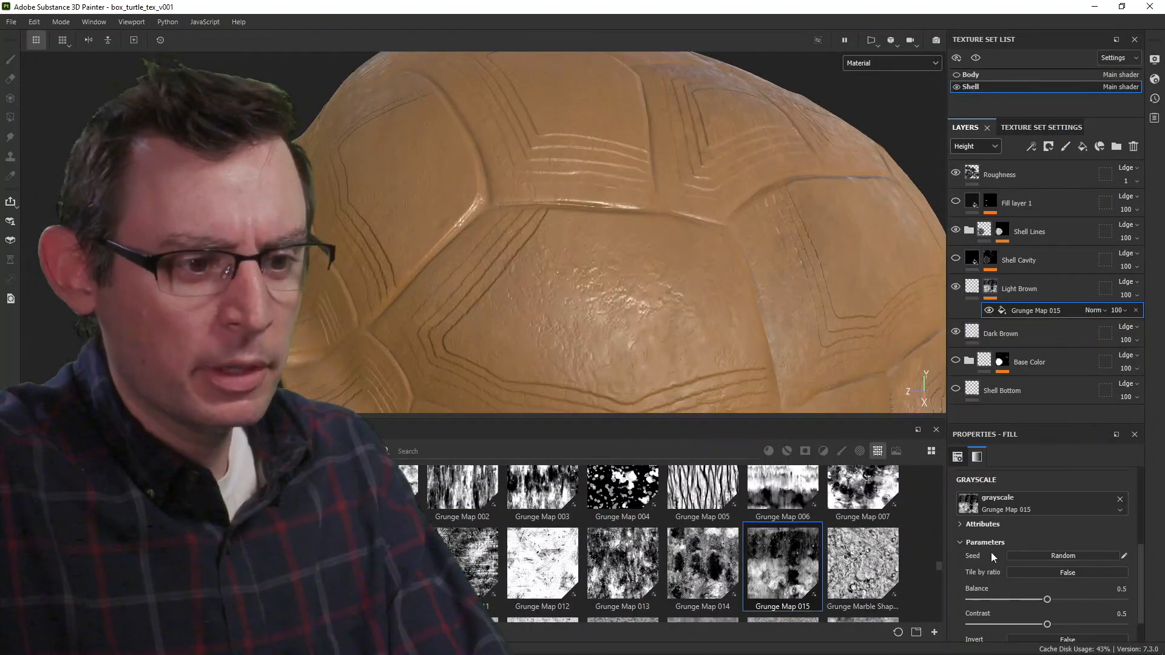
pyautogui.keyDown('alt'); pyautogui.moveTo(728, 299); pyautogui.dragTo(417, 265); pyautogui.keyUp('alt')
pyautogui.keyDown('alt'); pyautogui.moveTo(613, 258); pyautogui.dragTo(447, 293); pyautogui.keyUp('alt')
pyautogui.keyDown('alt'); pyautogui.moveTo(447, 294); pyautogui.dragTo(667, 249, button='right'); pyautogui.keyUp('alt')
pyautogui.keyDown('alt'); pyautogui.moveTo(668, 249); pyautogui.dragTo(747, 306, button='middle'); pyautogui.keyUp('alt')
pyautogui.keyDown('alt'); pyautogui.moveTo(746, 306); pyautogui.dragTo(761, 292); pyautogui.keyUp('alt')
# Set the Light Brown layer's base color to a bright orange, hex FF8500, and close the color picker.
pyautogui.click(974, 290)
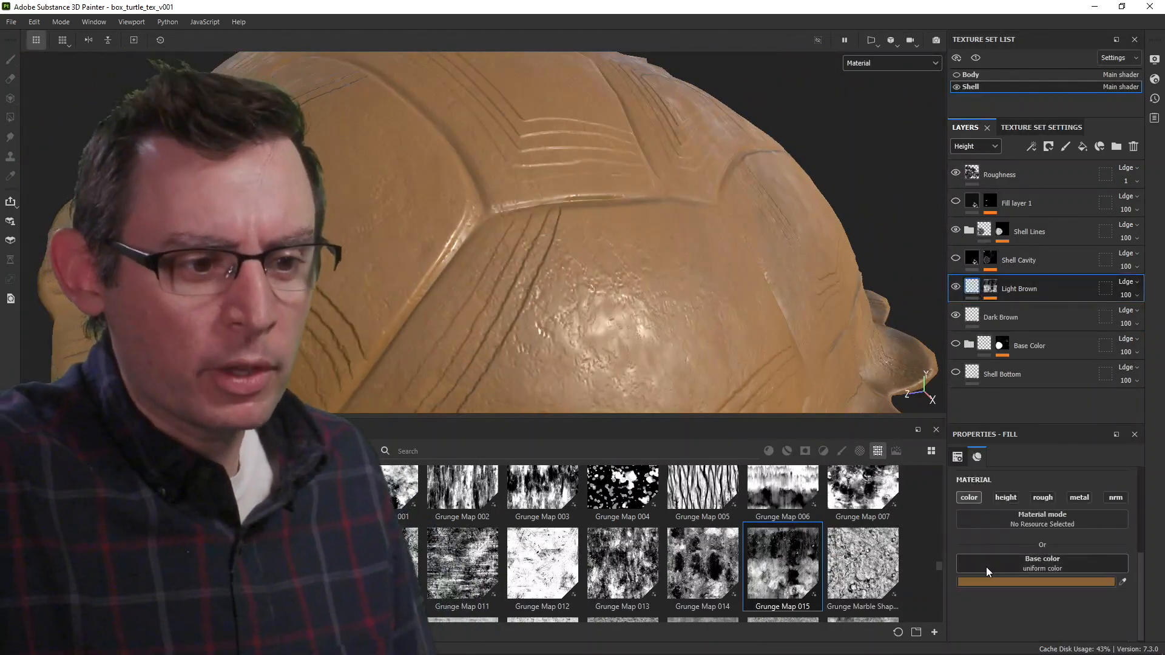
pyautogui.click(1000, 582)
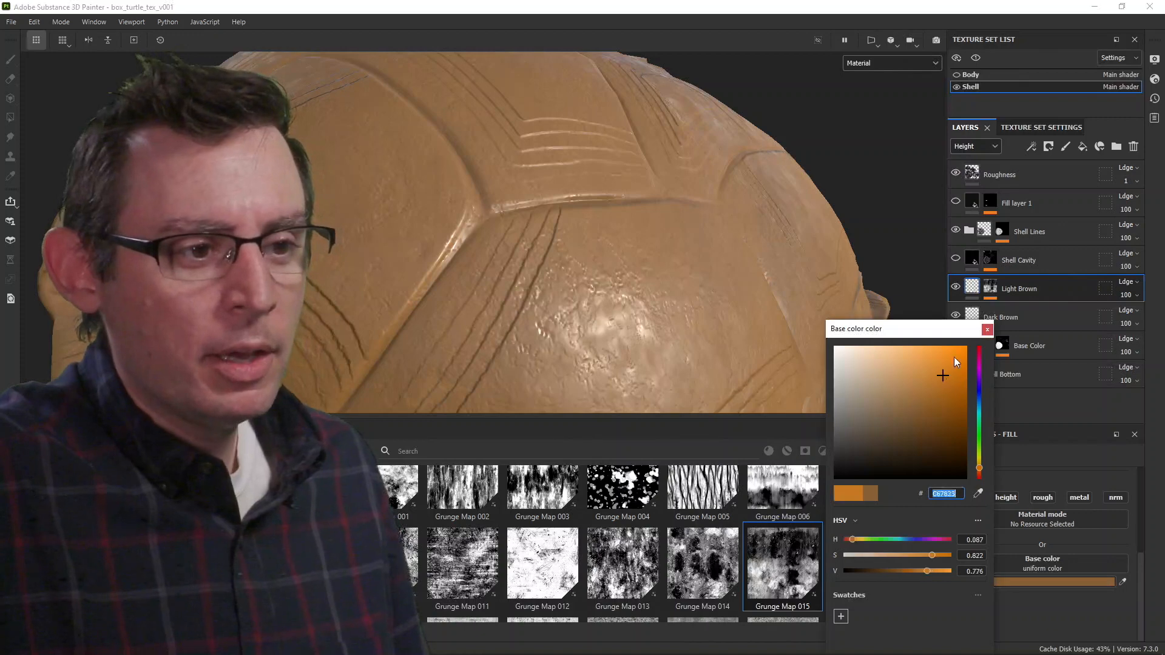
pyautogui.moveTo(946, 375); pyautogui.dragTo(966, 347)
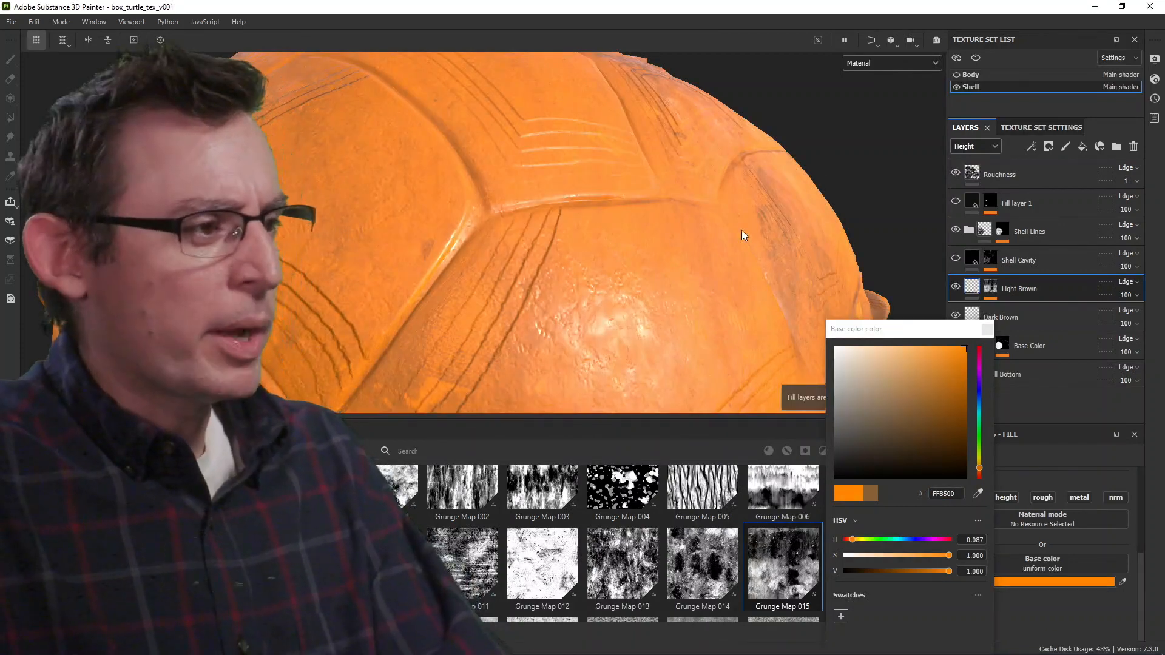
pyautogui.keyDown('alt'); pyautogui.moveTo(783, 233); pyautogui.dragTo(697, 233); pyautogui.keyUp('alt')
pyautogui.keyDown('alt'); pyautogui.moveTo(698, 233); pyautogui.dragTo(634, 242, button='right'); pyautogui.keyUp('alt')
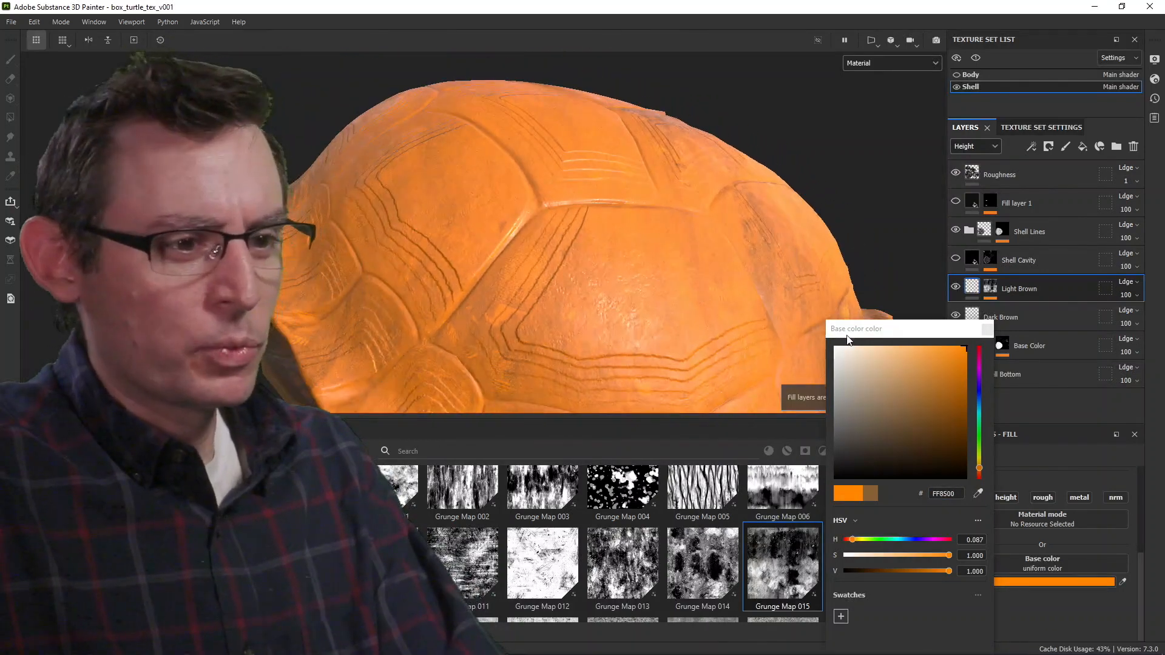
pyautogui.click(989, 331)
pyautogui.keyDown('alt'); pyautogui.moveTo(756, 256); pyautogui.dragTo(698, 261); pyautogui.keyUp('alt')
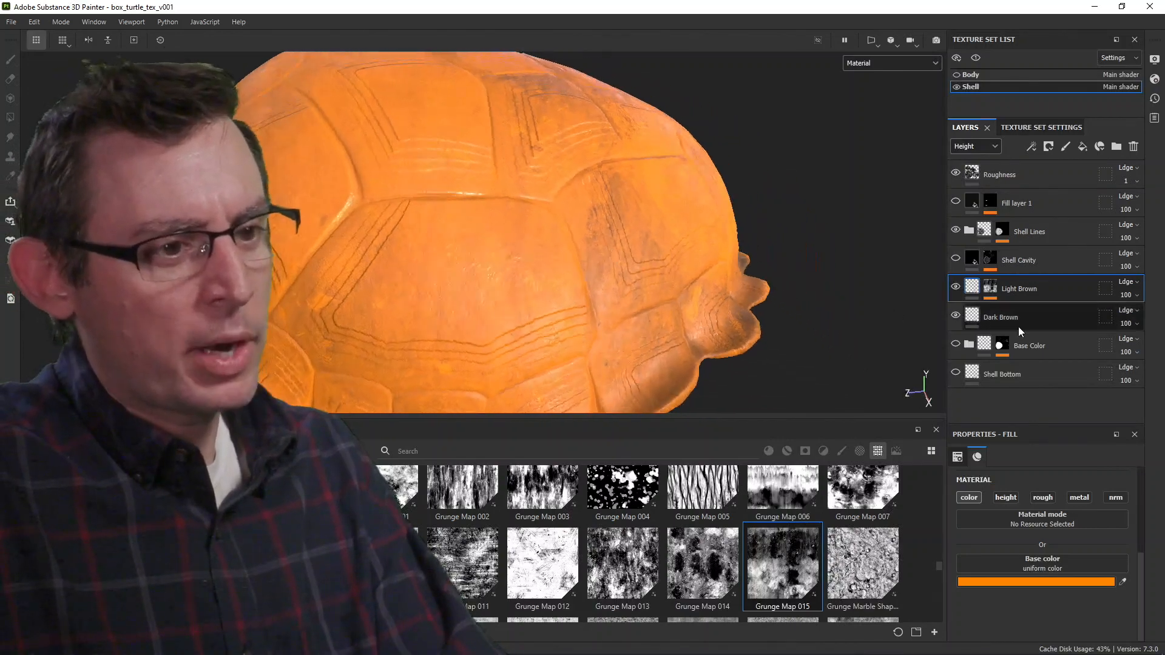
# Give the properties area more height and select the Grunge Map 015 fill in the Light Brown mask.
pyautogui.click(1001, 318)
pyautogui.click(996, 289)
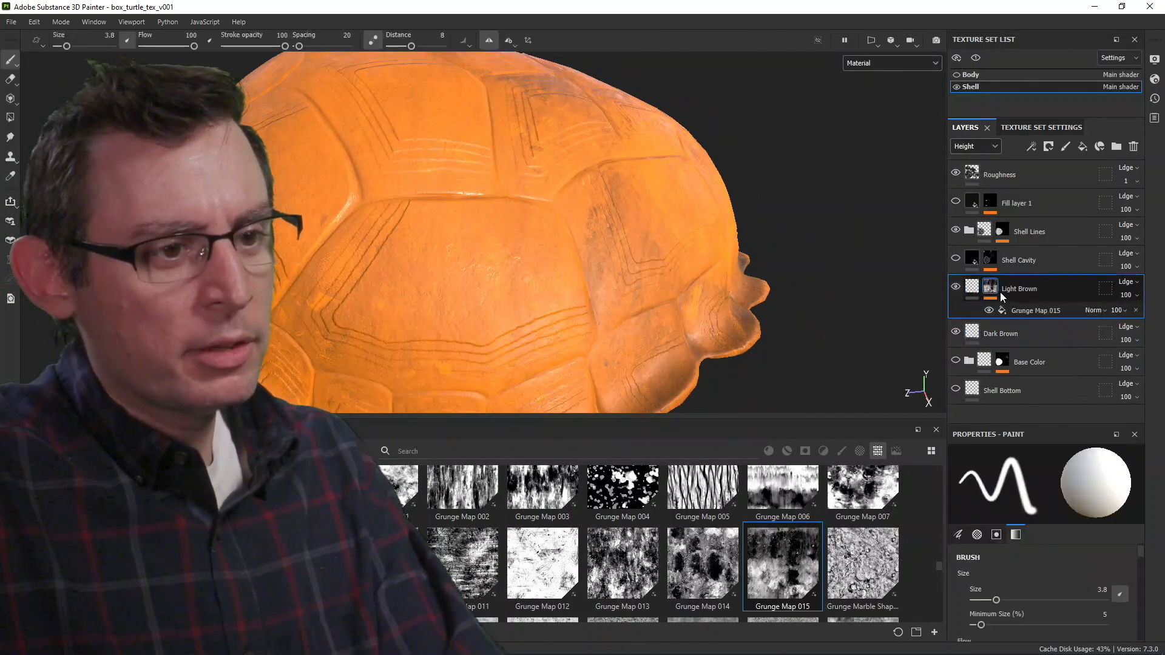
pyautogui.moveTo(1144, 556); pyautogui.dragTo(1141, 584)
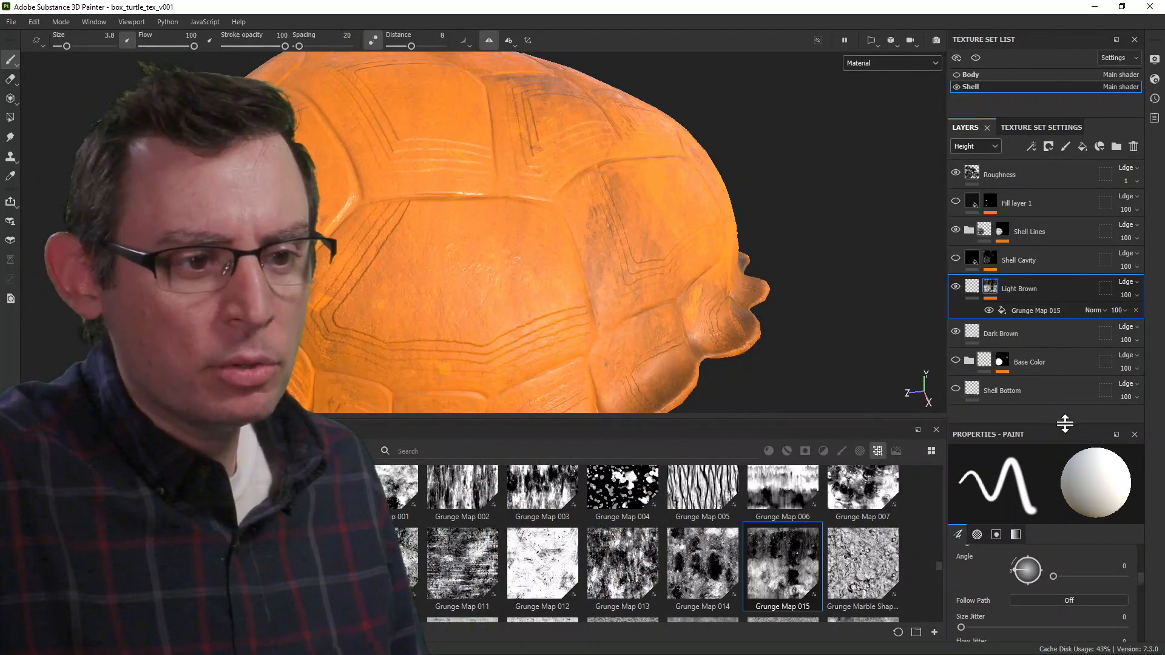
pyautogui.moveTo(1065, 423); pyautogui.dragTo(1068, 363)
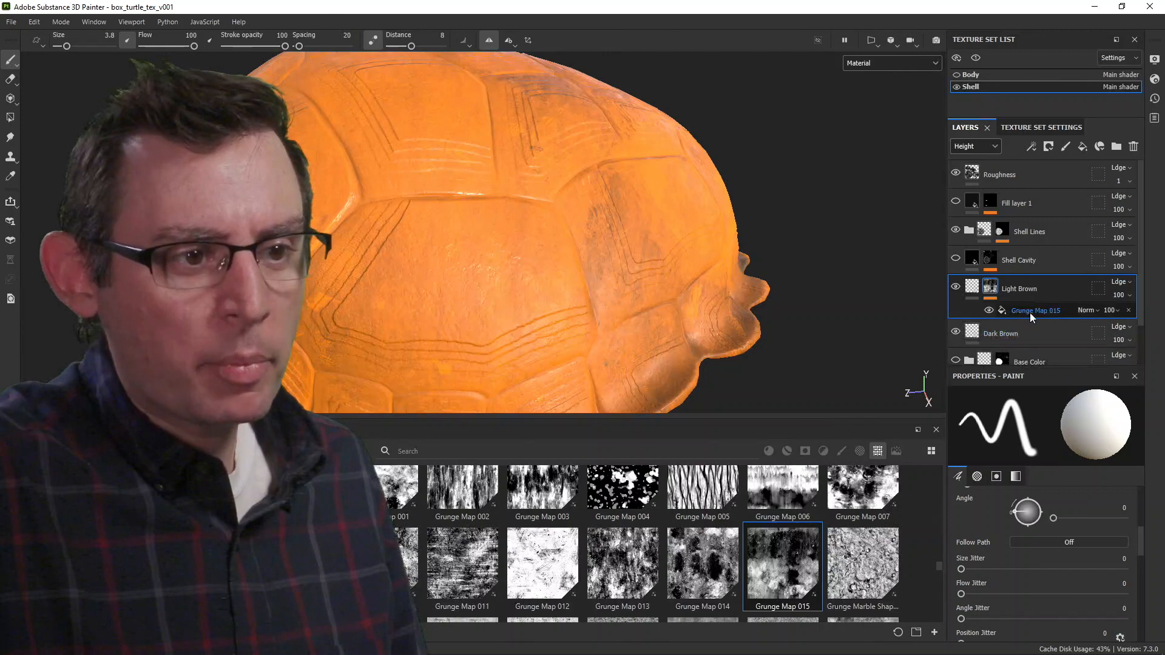
pyautogui.moveTo(1145, 546); pyautogui.dragTo(1149, 611)
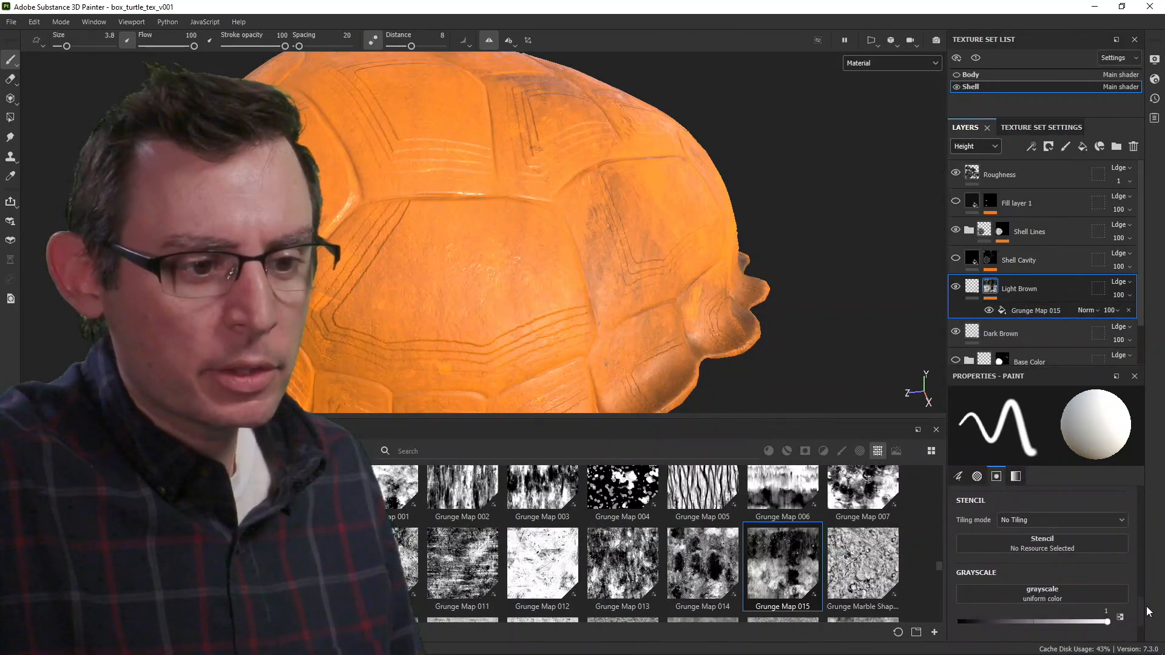
pyautogui.click(1036, 310)
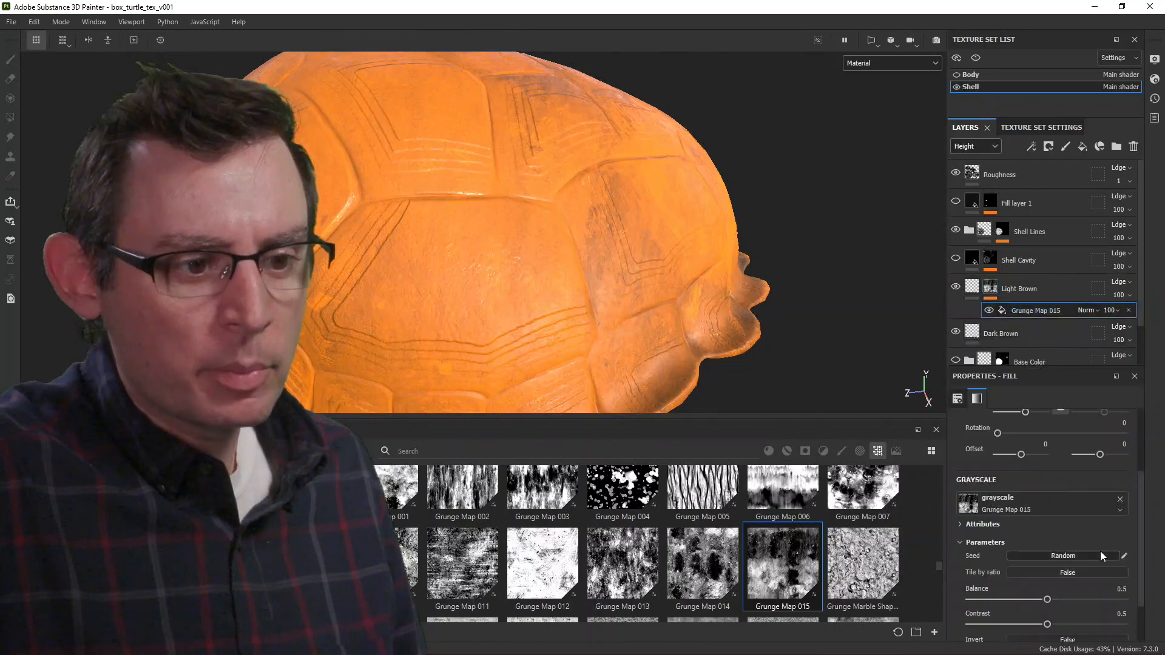
# Invert Grunge Map 015 and set its Balance to 0.59, checking the pattern around the shell.
pyautogui.scroll(-2, 1142, 521)
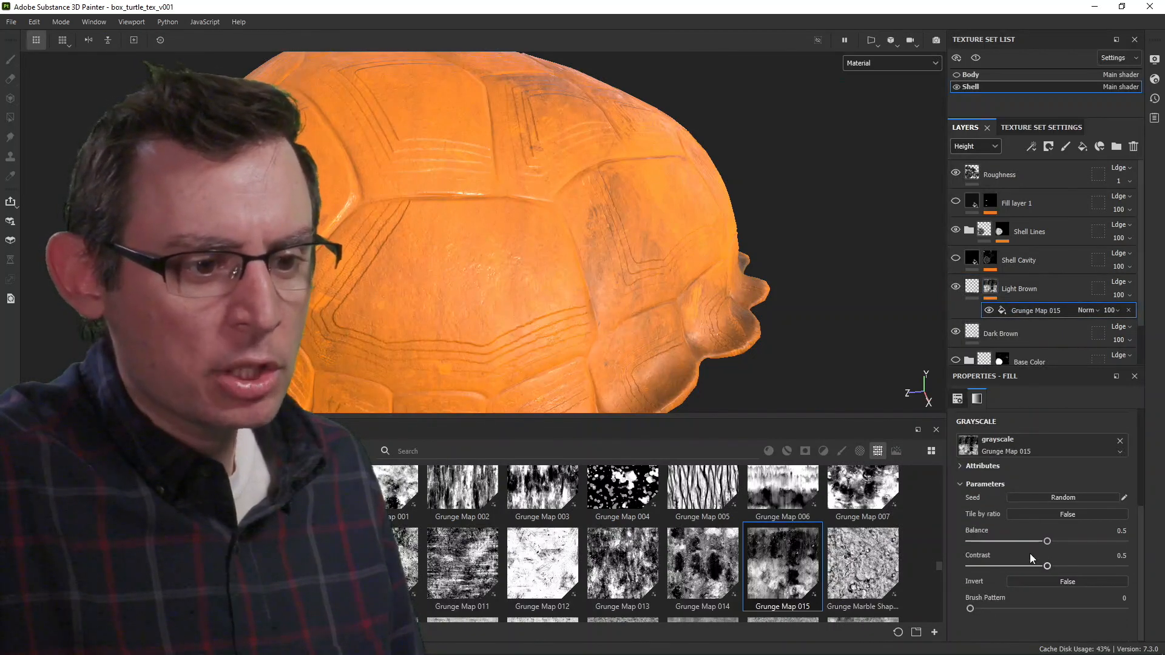
pyautogui.click(1035, 581)
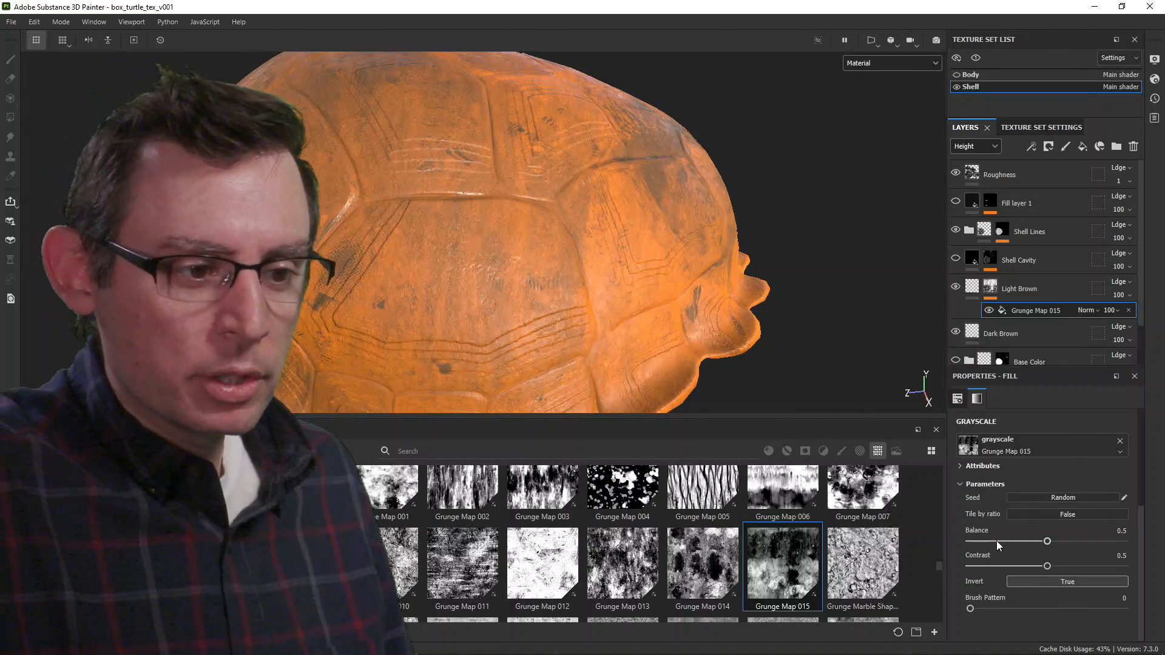
pyautogui.moveTo(1046, 540)
pyautogui.mouseDown()
pyautogui.moveTo(1034, 541)
pyautogui.moveTo(1062, 541)
pyautogui.mouseUp()
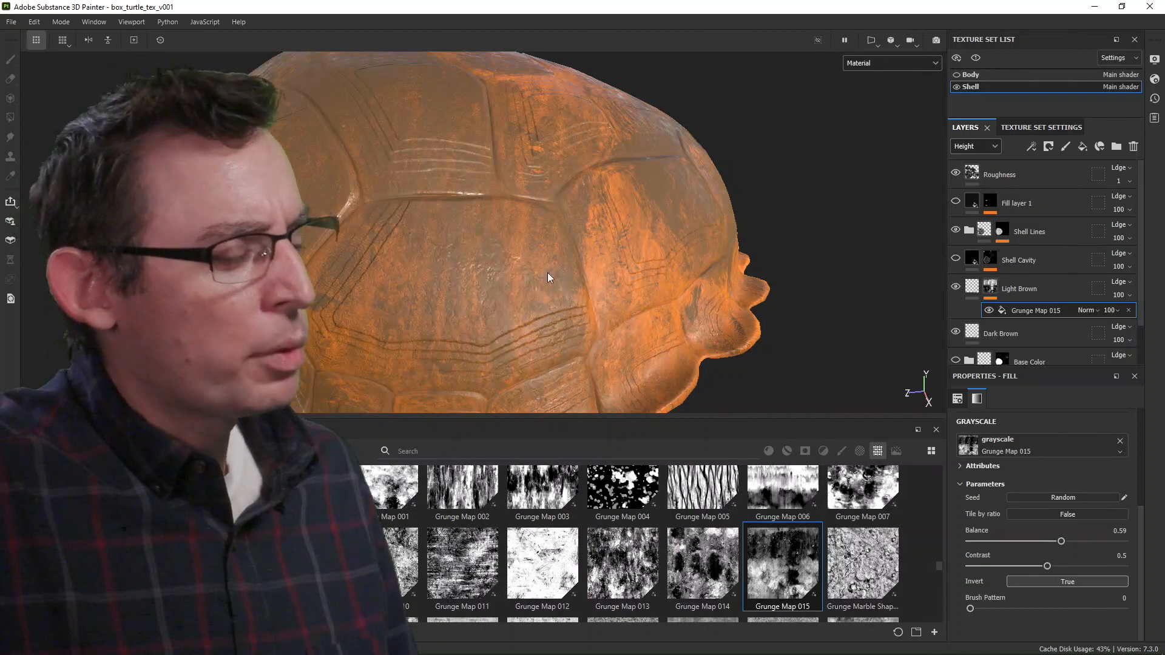
pyautogui.keyDown('alt'); pyautogui.moveTo(563, 199); pyautogui.dragTo(475, 207); pyautogui.keyUp('alt')
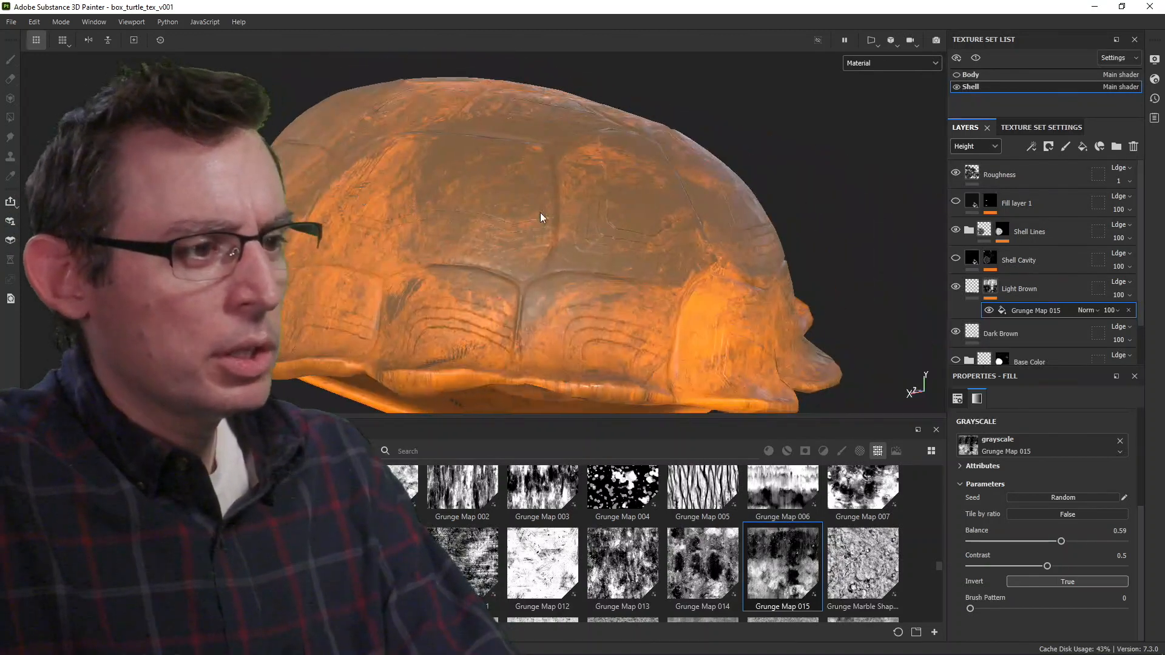
pyautogui.keyDown('alt'); pyautogui.moveTo(475, 207); pyautogui.dragTo(376, 219, button='right'); pyautogui.keyUp('alt')
pyautogui.keyDown('alt'); pyautogui.moveTo(376, 219); pyautogui.dragTo(661, 295); pyautogui.keyUp('alt')
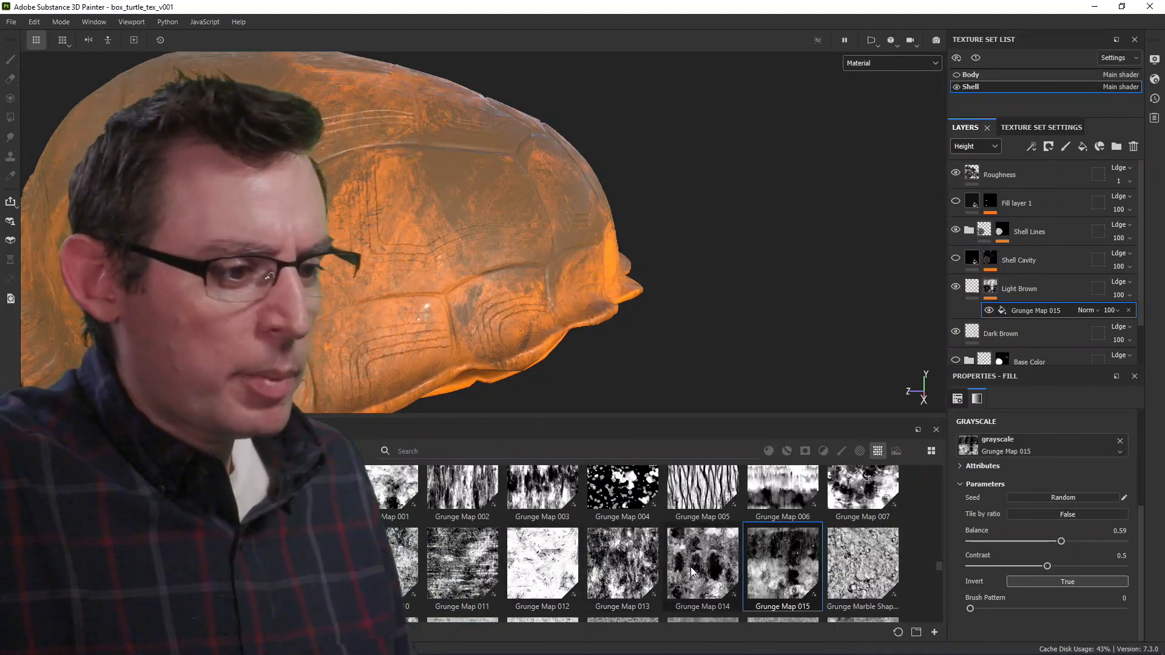
# Try Grunge Map 014 as the mask fill's grayscale, replace it with Grunge Map 002, and inspect the streaks on the shell.
pyautogui.moveTo(692, 571); pyautogui.dragTo(989, 446)
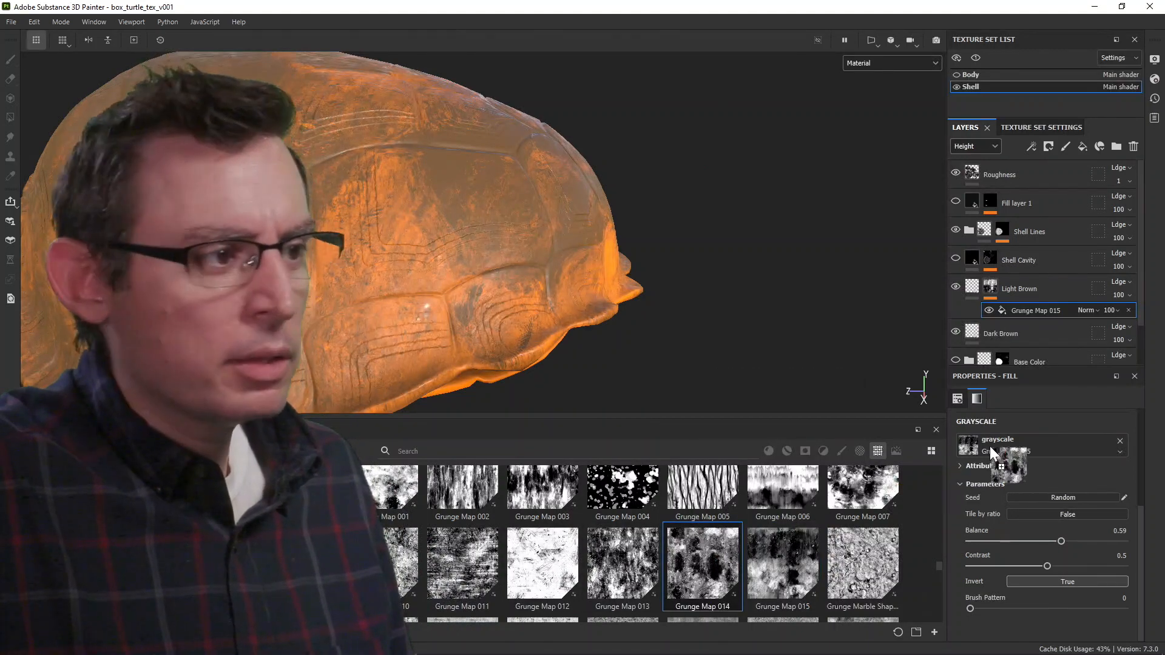
pyautogui.keyDown('alt'); pyautogui.moveTo(392, 271); pyautogui.dragTo(620, 237); pyautogui.keyUp('alt')
pyautogui.moveTo(462, 488); pyautogui.dragTo(991, 445)
pyautogui.keyDown('alt'); pyautogui.moveTo(632, 278); pyautogui.dragTo(494, 109); pyautogui.keyUp('alt')
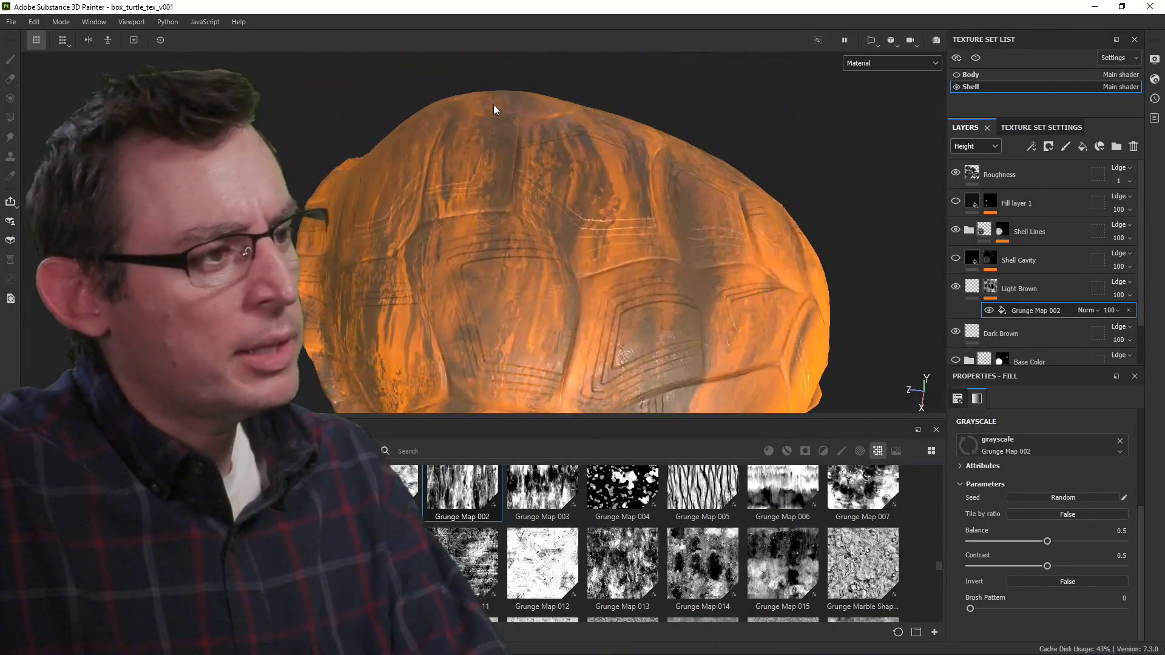
pyautogui.keyDown('alt'); pyautogui.moveTo(574, 293); pyautogui.dragTo(554, 219); pyautogui.keyUp('alt')
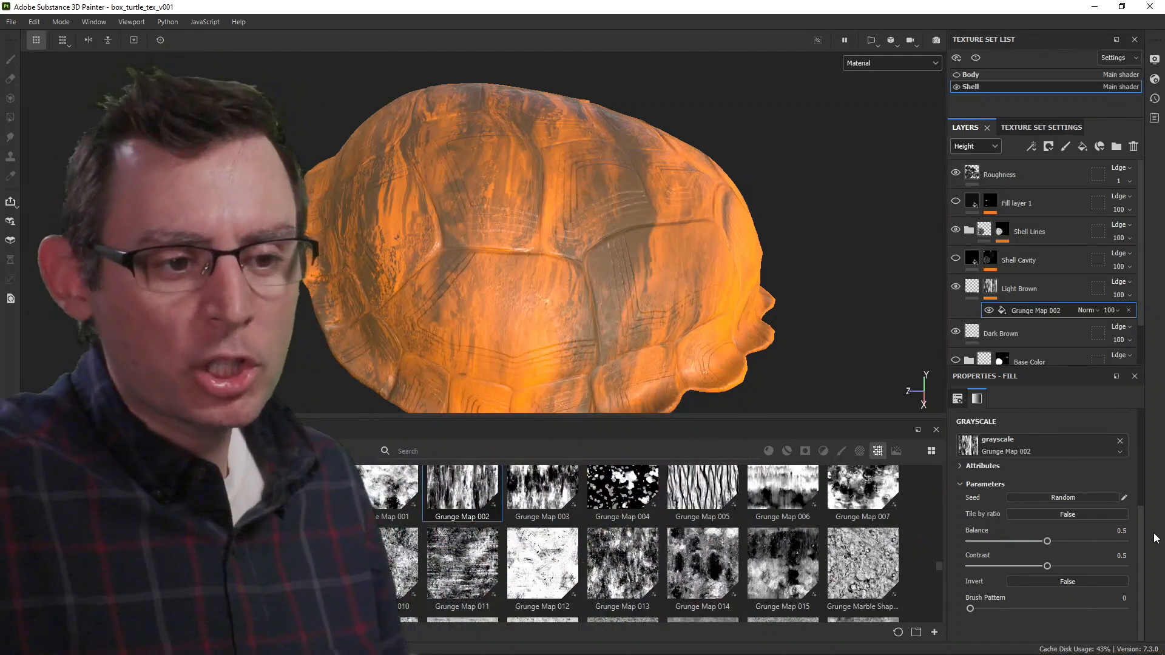
# Set the mask fill's UV rotation to 90 and check the direction of the streaks on the shell.
pyautogui.scroll(2, 1144, 500)
pyautogui.scroll(3, 1144, 486)
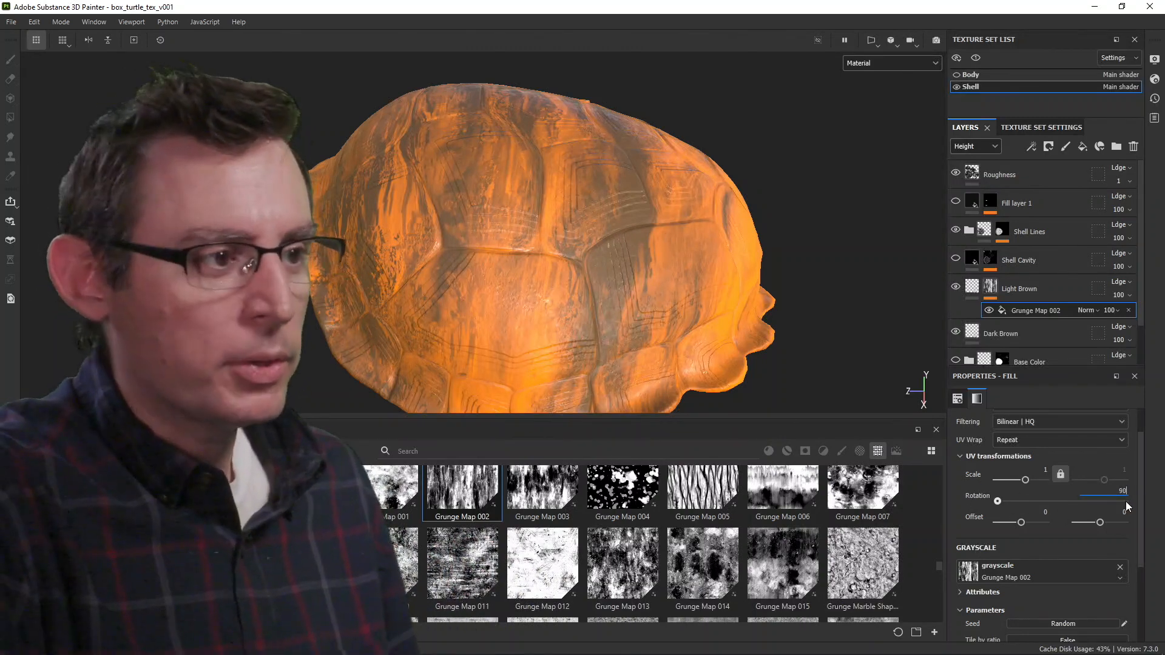
pyautogui.write('90')
pyautogui.press('Return')
pyautogui.moveTo(601, 294)
pyautogui.keyDown('alt'); pyautogui.mouseDown()
pyautogui.moveTo(526, 261)
pyautogui.moveTo(568, 275)
pyautogui.moveTo(681, 271)
pyautogui.moveTo(595, 322)
pyautogui.moveTo(562, 220)
pyautogui.moveTo(491, 299)
pyautogui.mouseUp(); pyautogui.keyUp('alt')
pyautogui.keyDown('alt'); pyautogui.moveTo(721, 294); pyautogui.dragTo(493, 232); pyautogui.keyUp('alt')
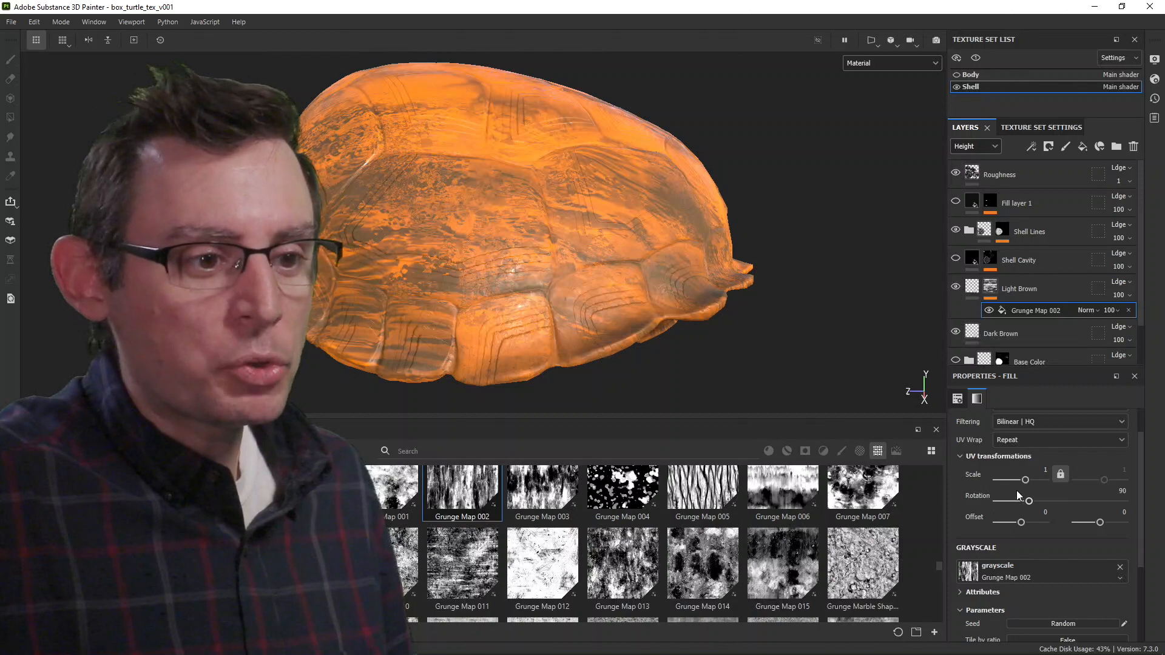
pyautogui.scroll(2, 1141, 509)
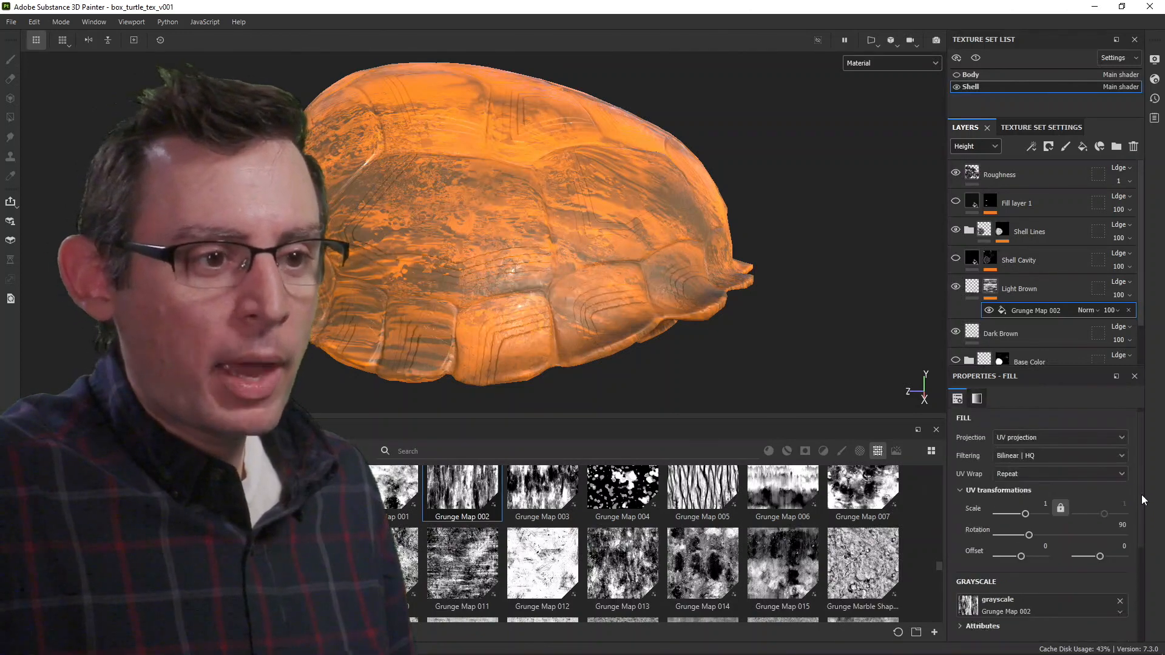
# Set the Light Brown layer's base color to the dark brown 492600, checking the tone around the shell.
pyautogui.click(973, 288)
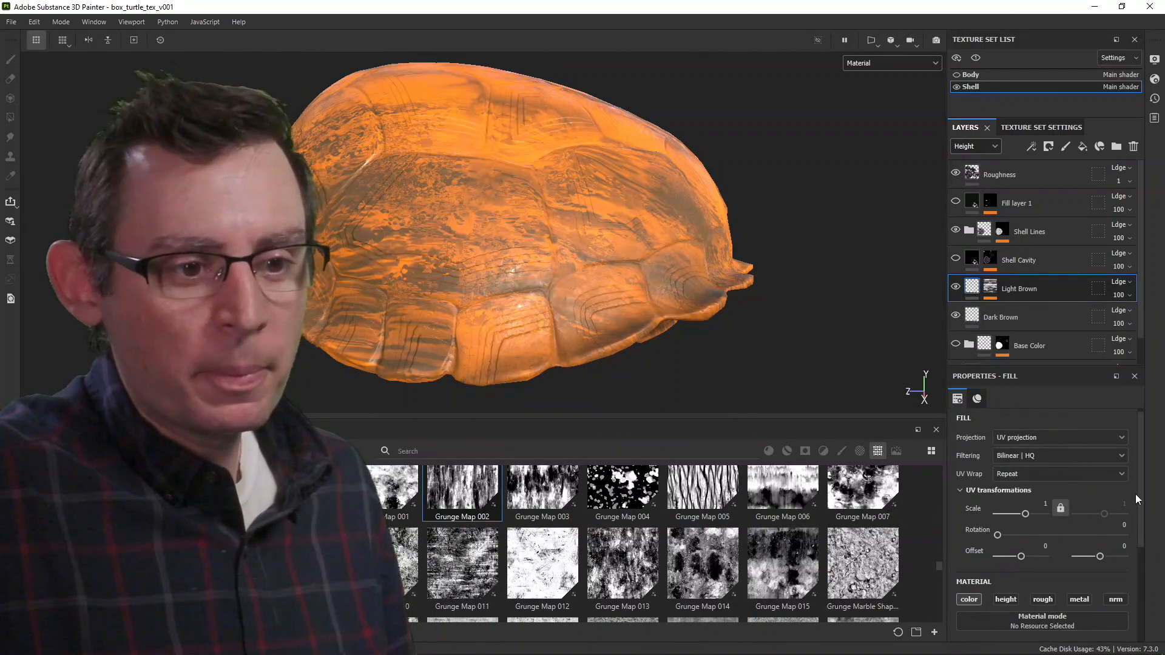
pyautogui.scroll(-3, 1138, 490)
pyautogui.click(1062, 554)
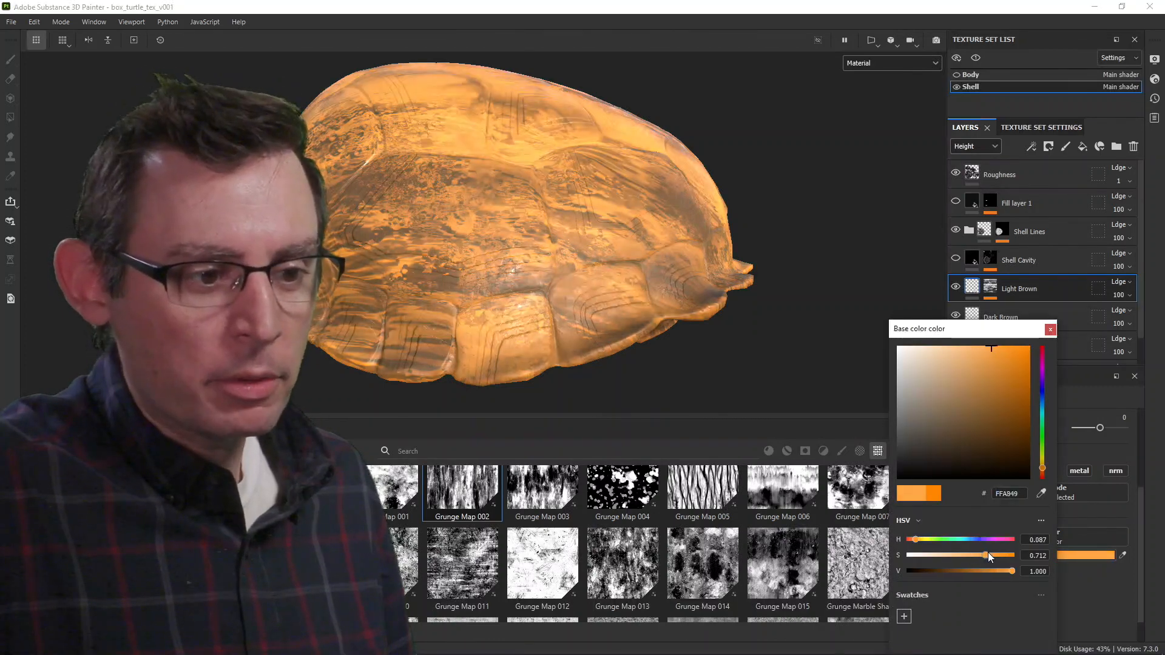
pyautogui.moveTo(1012, 571); pyautogui.dragTo(934, 562)
pyautogui.click(755, 333)
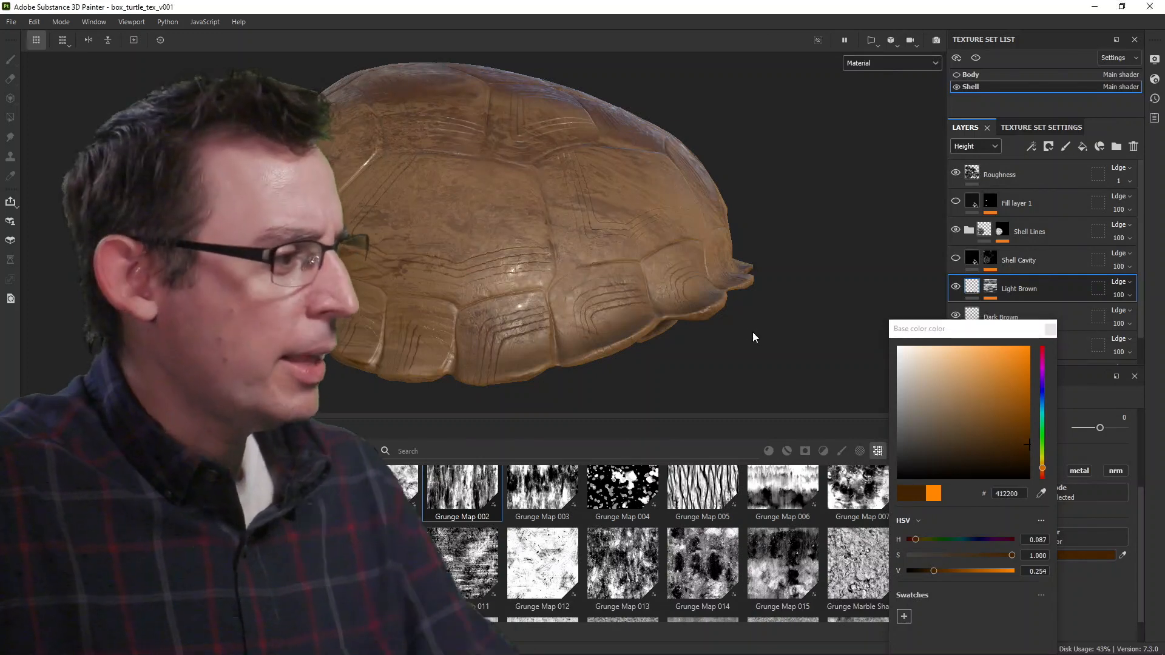
pyautogui.keyDown('alt'); pyautogui.moveTo(508, 193); pyautogui.dragTo(542, 232, button='middle'); pyautogui.keyUp('alt')
pyautogui.keyDown('alt'); pyautogui.moveTo(542, 233); pyautogui.dragTo(655, 395); pyautogui.keyUp('alt')
pyautogui.moveTo(935, 569)
pyautogui.mouseDown()
pyautogui.moveTo(924, 569)
pyautogui.moveTo(938, 570)
pyautogui.mouseUp()
pyautogui.keyDown('alt'); pyautogui.moveTo(722, 242); pyautogui.dragTo(582, 271); pyautogui.keyUp('alt')
pyautogui.click(1051, 329)
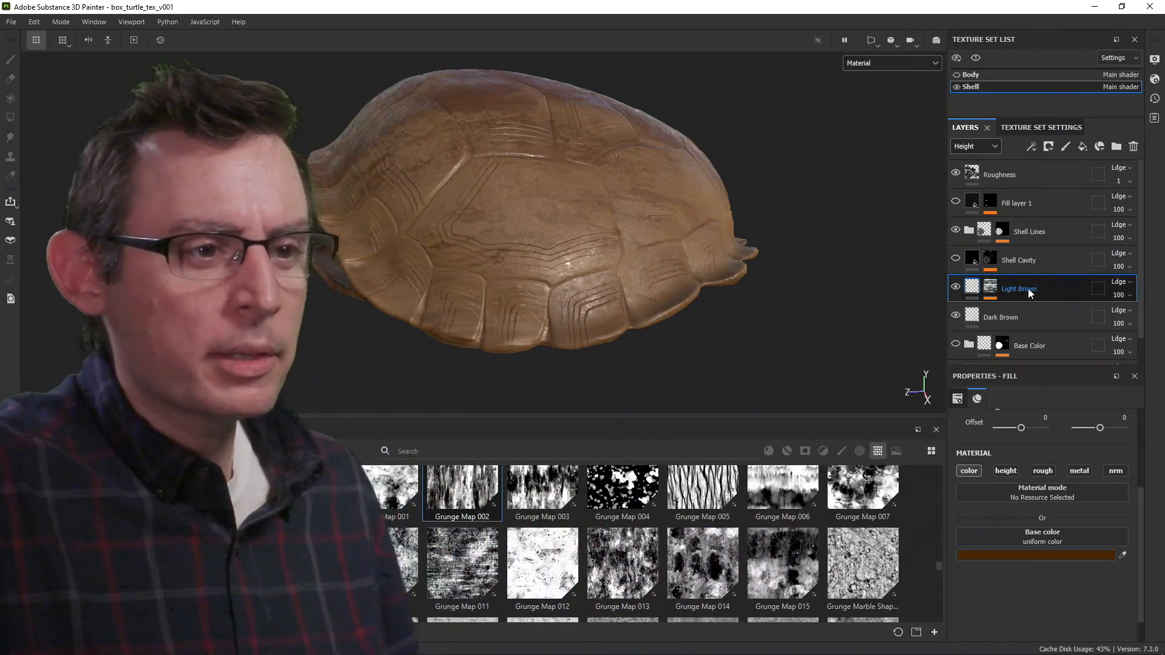
# Duplicate the Light Brown layer and set the copy's base color to the yellow-brown 835D00.
pyautogui.rightClick(1032, 288)
pyautogui.click(1034, 260)
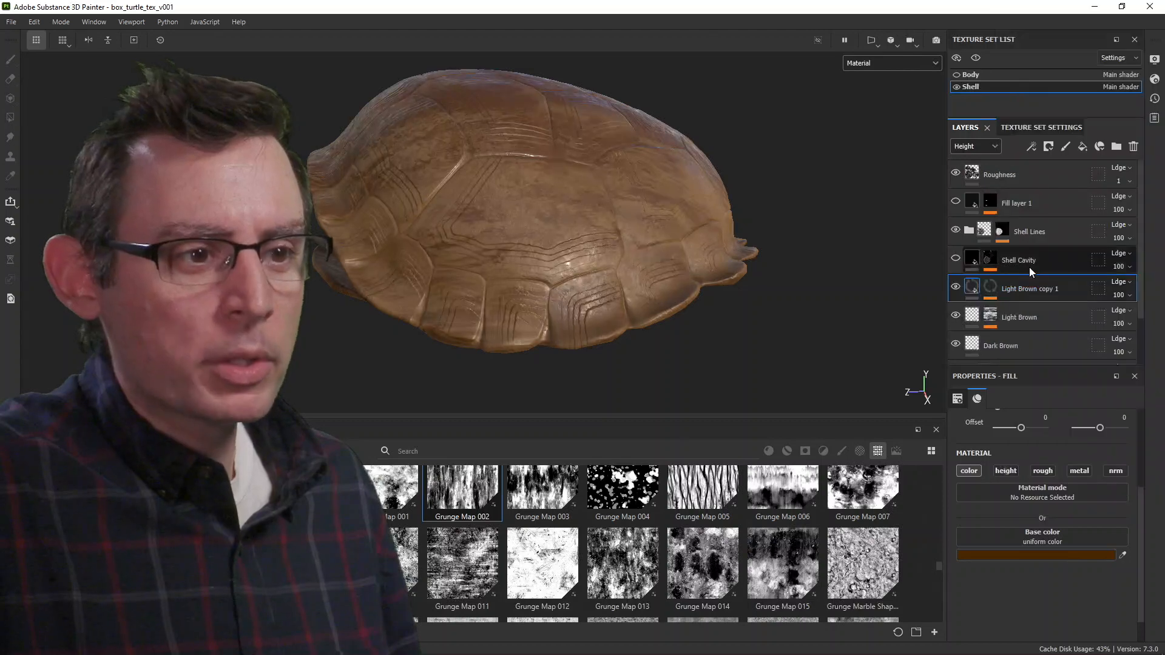
pyautogui.click(982, 555)
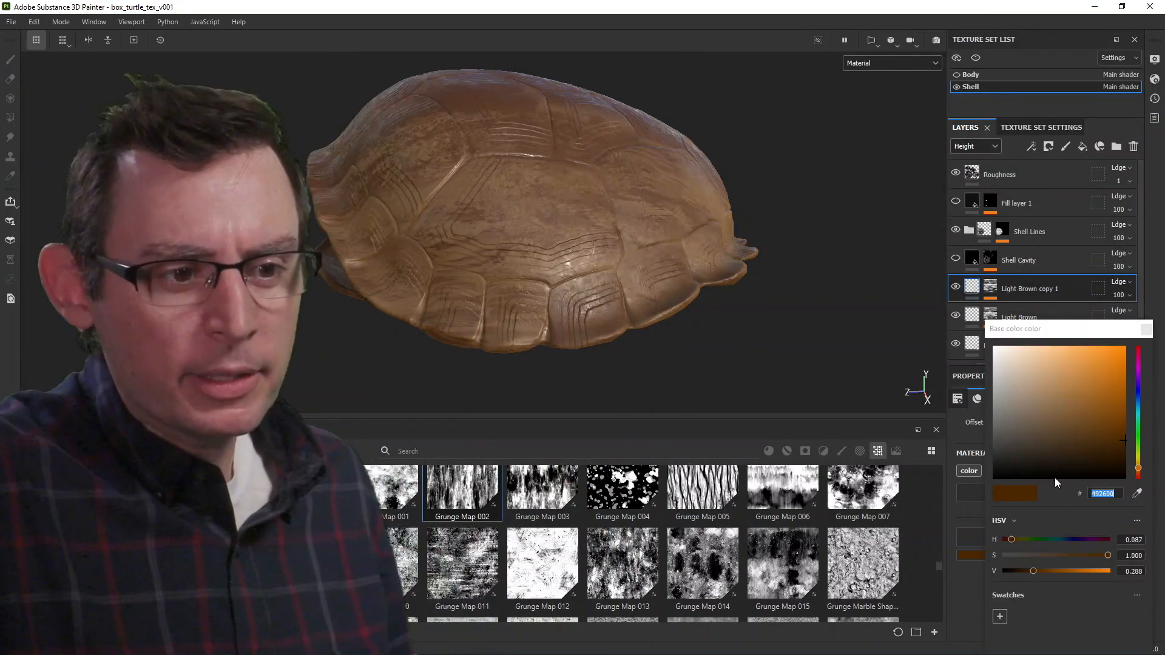
pyautogui.moveTo(1140, 471); pyautogui.dragTo(1141, 474)
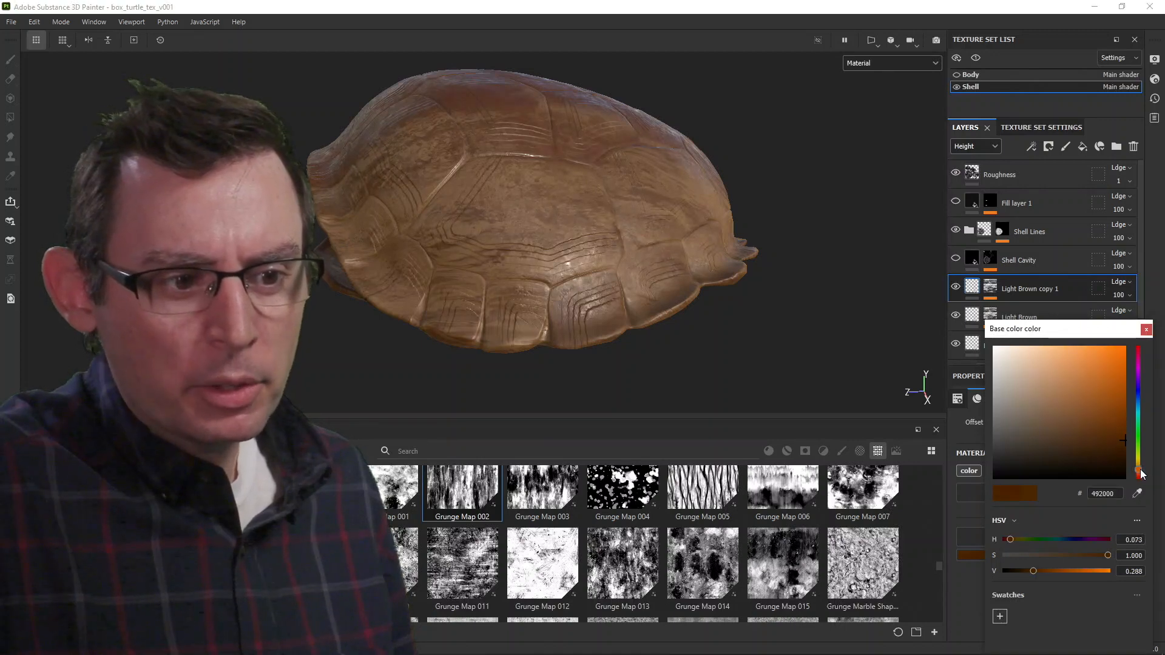
pyautogui.moveTo(1031, 571); pyautogui.dragTo(1049, 571)
pyautogui.moveTo(1138, 471); pyautogui.dragTo(1142, 465)
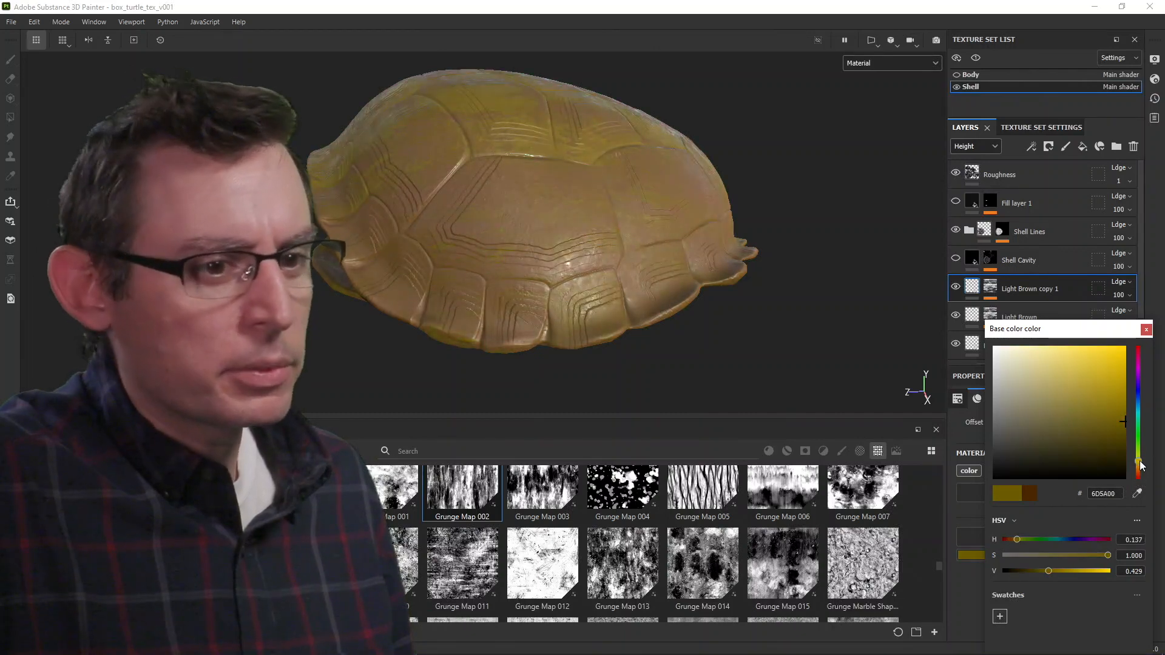
pyautogui.moveTo(1049, 571); pyautogui.dragTo(1058, 571)
pyautogui.moveTo(1138, 461); pyautogui.dragTo(1140, 468)
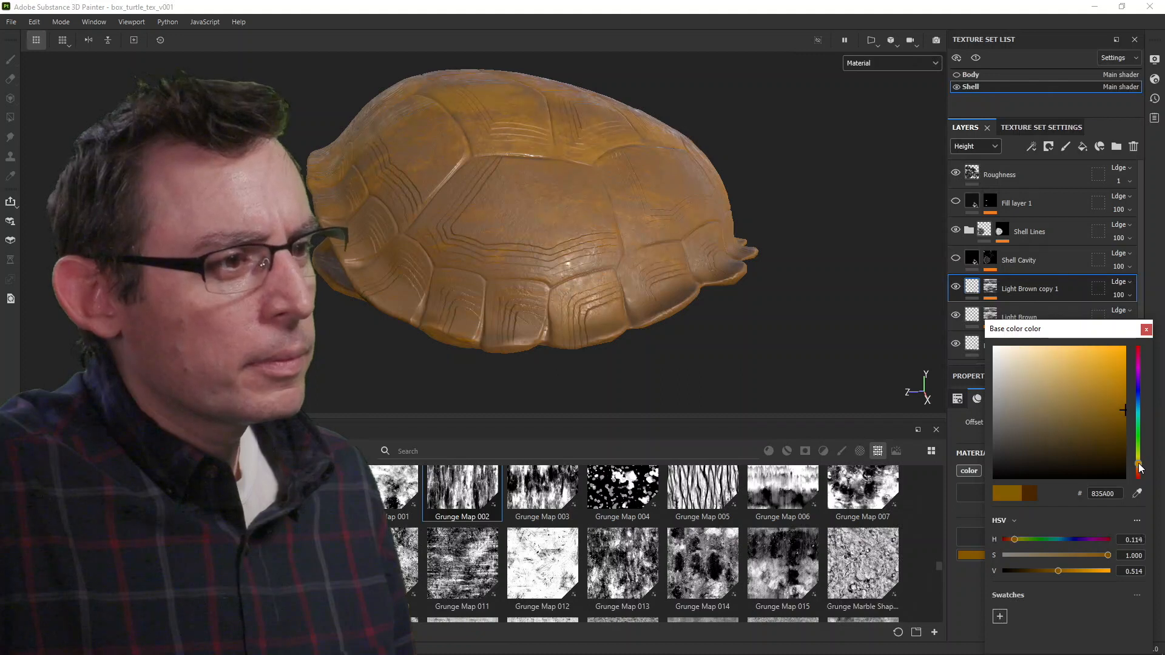
pyautogui.moveTo(1141, 467)
pyautogui.mouseDown()
pyautogui.moveTo(1143, 445)
pyautogui.moveTo(1144, 465)
pyautogui.mouseUp()
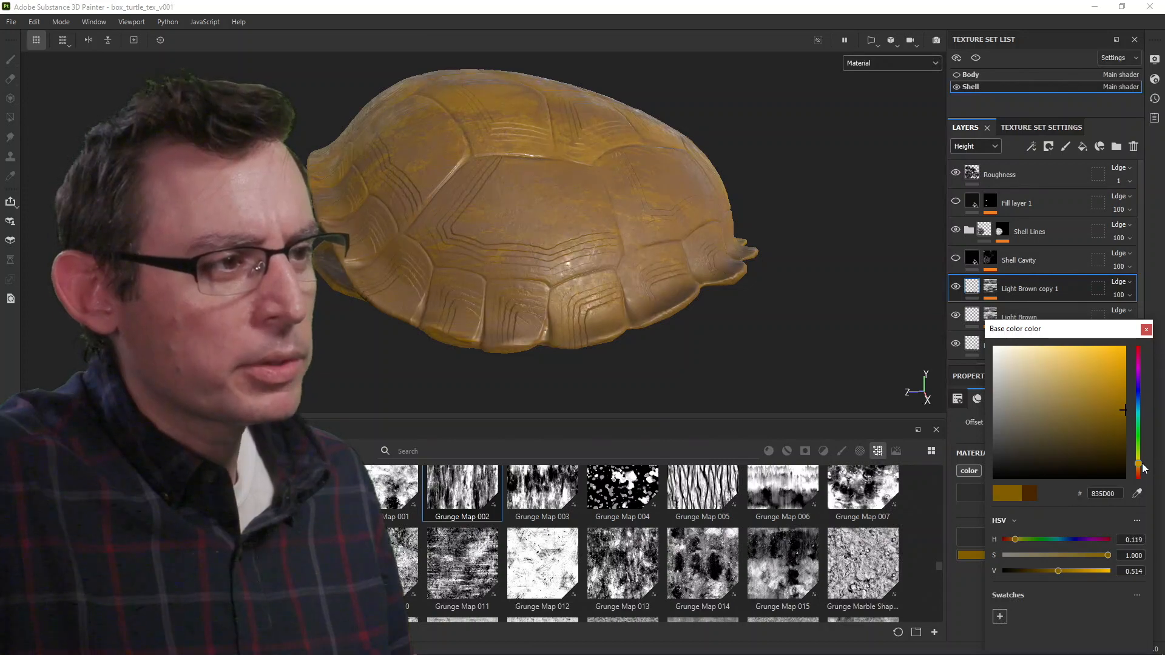
pyautogui.click(1014, 290)
pyautogui.click(1146, 330)
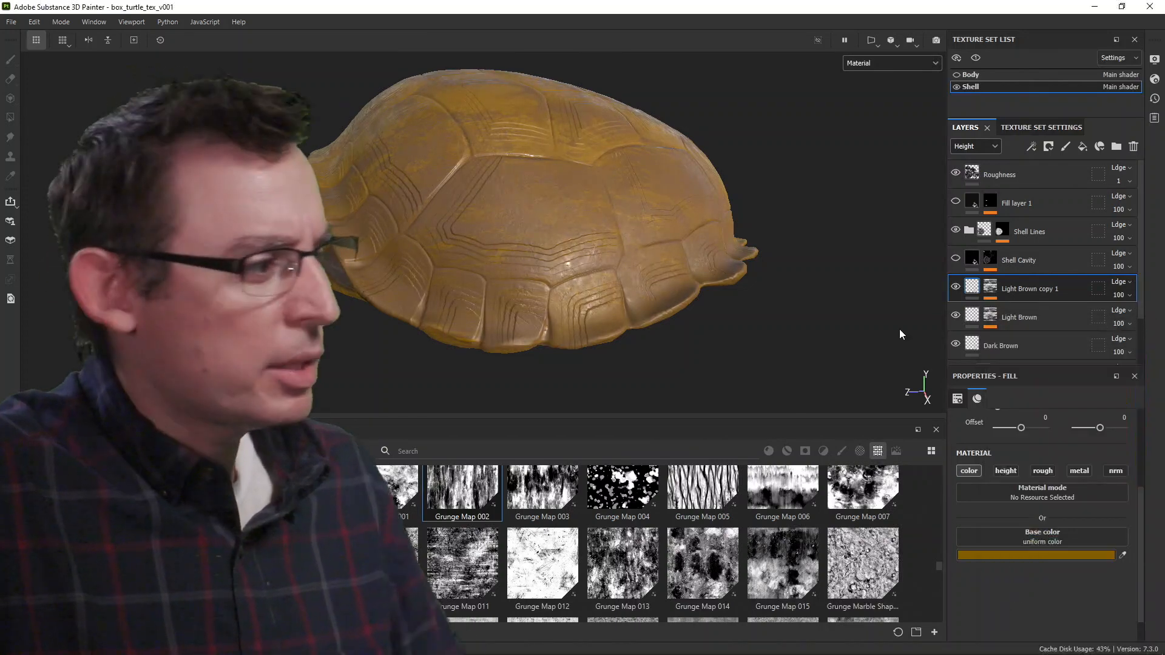
# Replace the grayscale of the duplicated layer's mask fill with Grunge Map 004 and check the spots on the shell.
pyautogui.scroll(5, 766, 211)
pyautogui.keyDown('alt'); pyautogui.moveTo(764, 211); pyautogui.dragTo(724, 223); pyautogui.keyUp('alt')
pyautogui.click(988, 291)
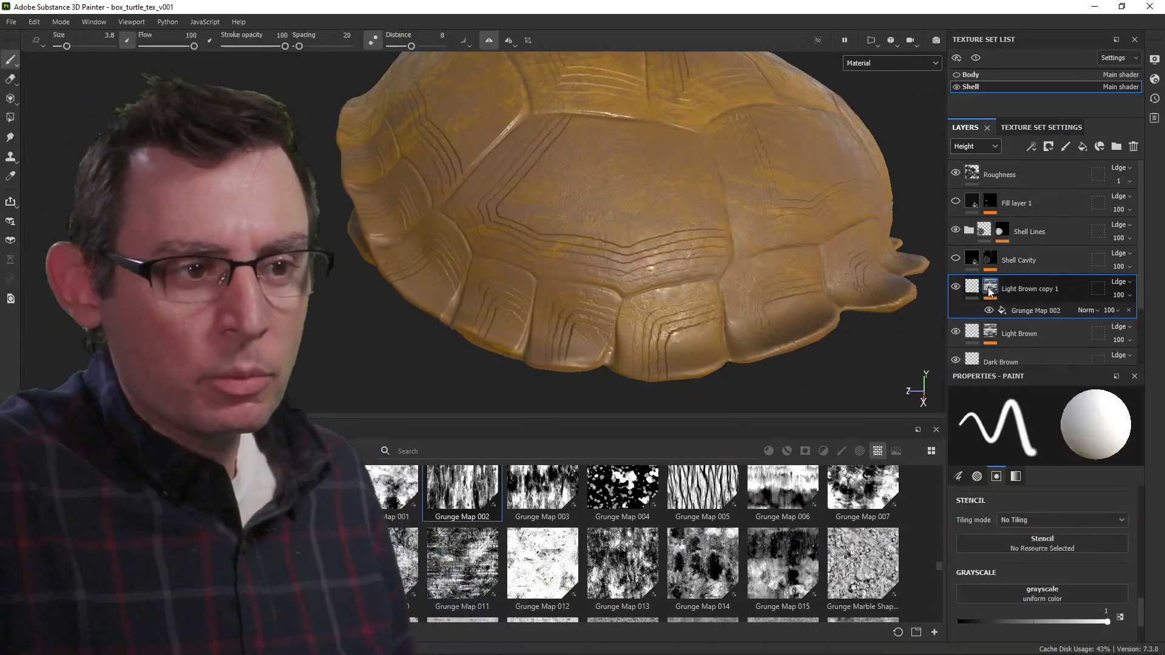
pyautogui.click(1019, 310)
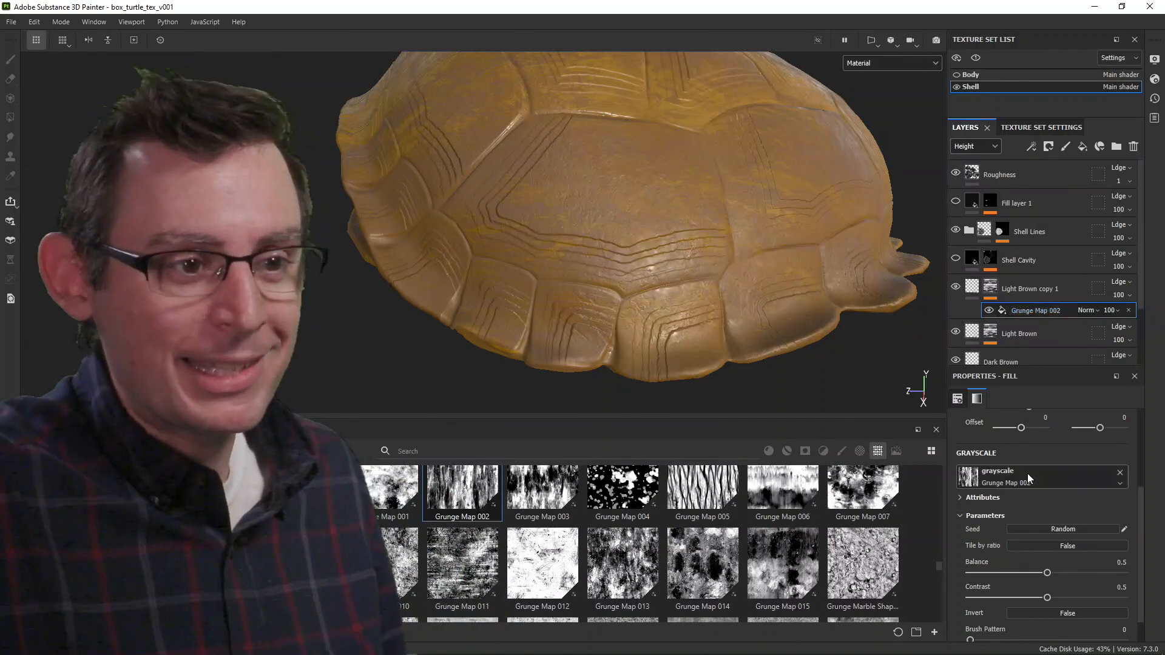
pyautogui.moveTo(623, 489); pyautogui.dragTo(999, 475)
pyautogui.keyDown('alt'); pyautogui.moveTo(635, 194); pyautogui.dragTo(692, 307); pyautogui.keyUp('alt')
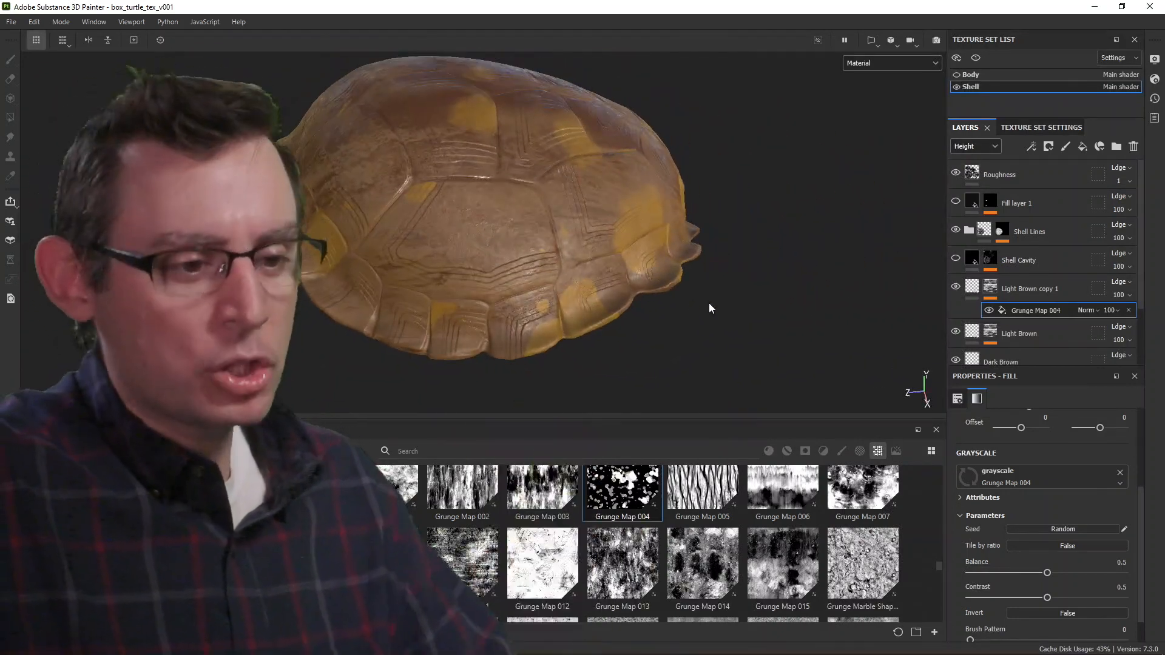
# Set the Grunge Map 004 fill's UV scale to 5.92 and inspect the spot pattern around the shell.
pyautogui.moveTo(1139, 527); pyautogui.dragTo(1135, 468)
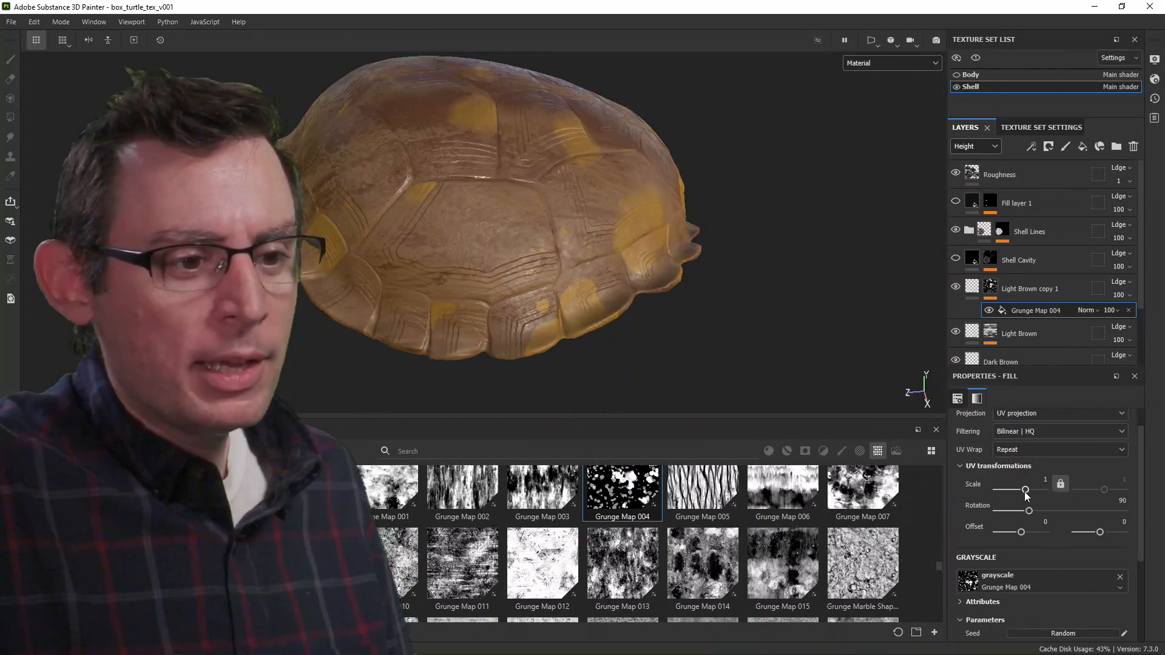
pyautogui.moveTo(1025, 491); pyautogui.dragTo(1031, 493)
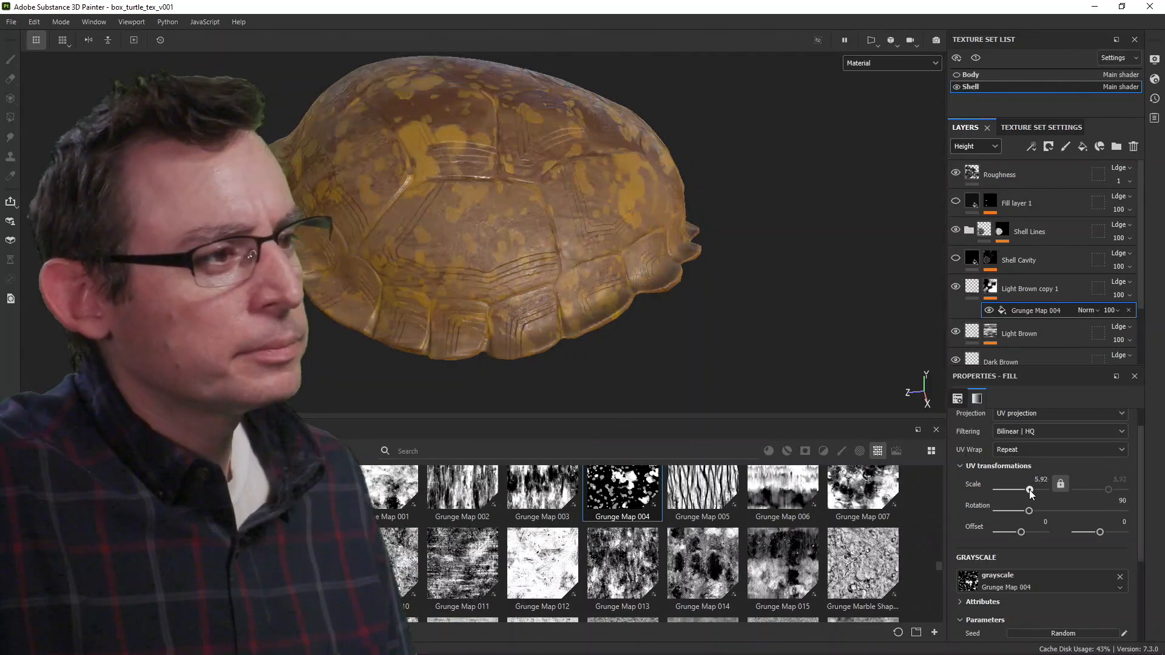
pyautogui.keyDown('alt'); pyautogui.moveTo(563, 202); pyautogui.dragTo(693, 208); pyautogui.keyUp('alt')
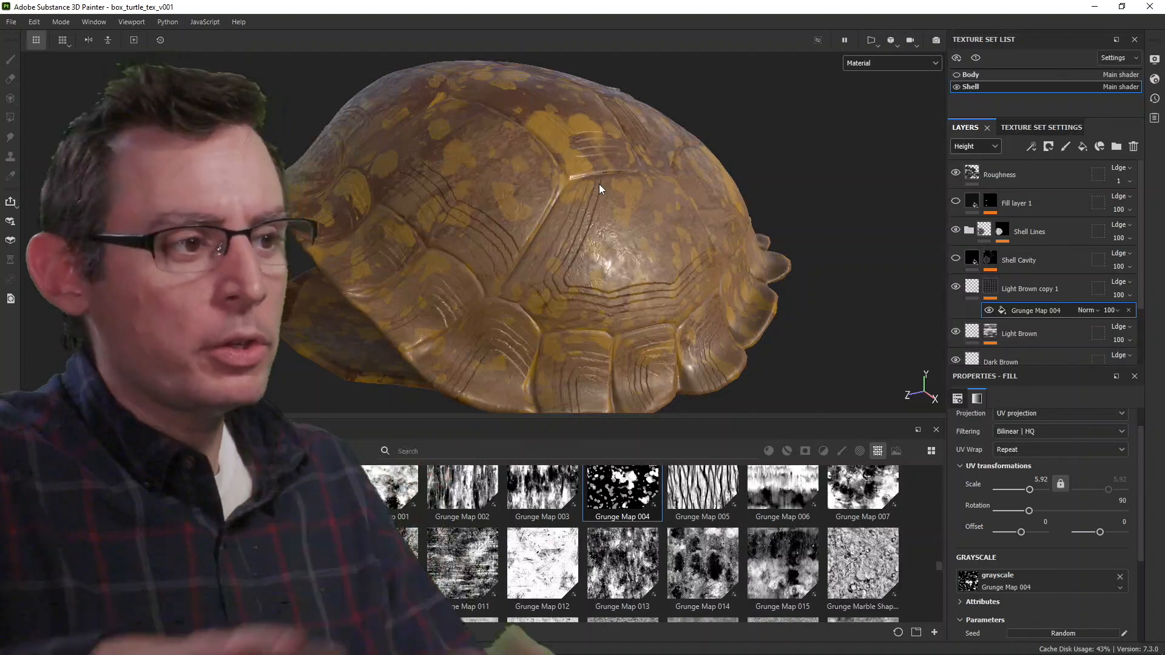
pyautogui.keyDown('alt'); pyautogui.moveTo(660, 283); pyautogui.dragTo(560, 246); pyautogui.keyUp('alt')
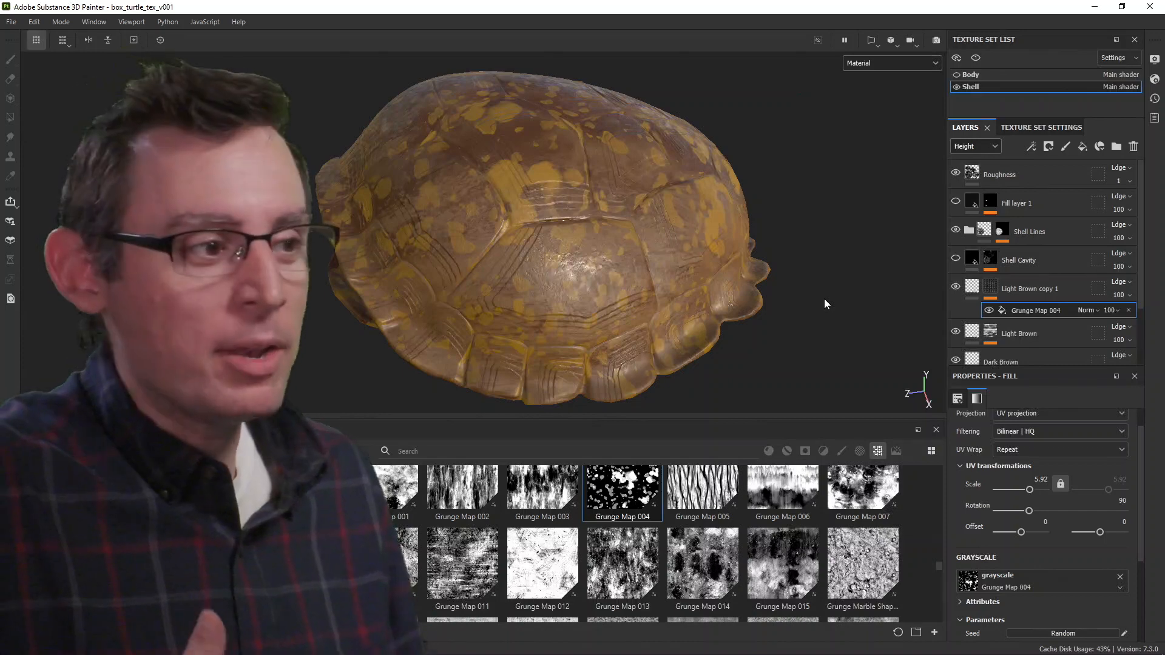
pyautogui.keyDown('alt'); pyautogui.moveTo(660, 212); pyautogui.dragTo(607, 264); pyautogui.keyUp('alt')
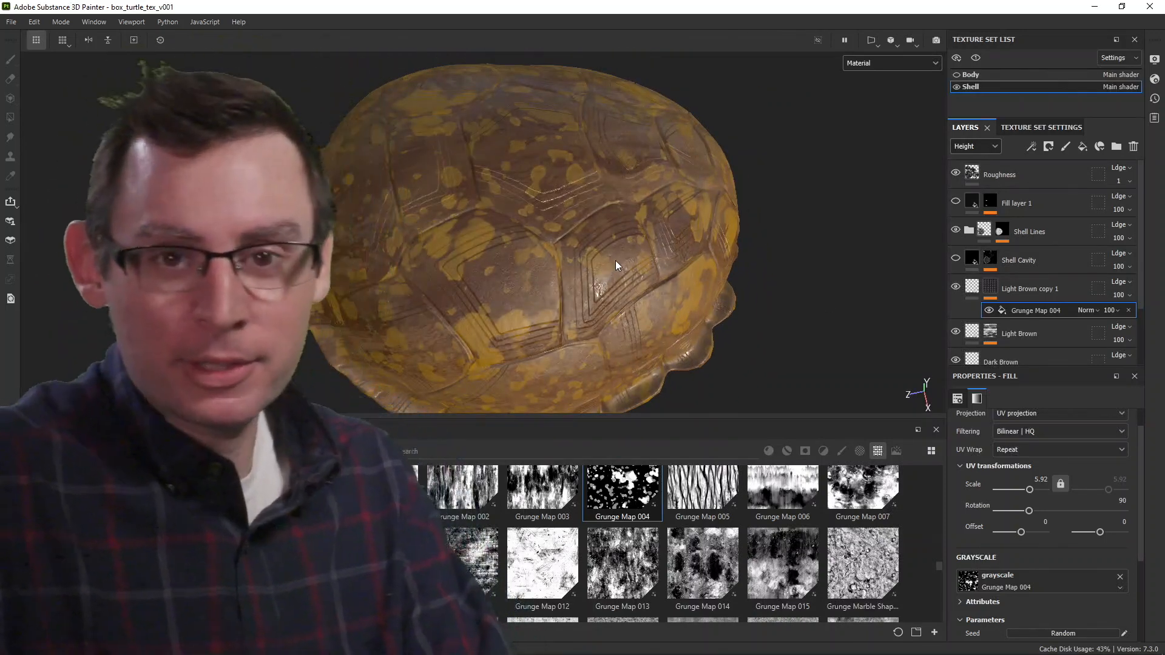
pyautogui.moveTo(614, 277)
pyautogui.keyDown('alt'); pyautogui.mouseDown()
pyautogui.moveTo(593, 212)
pyautogui.moveTo(619, 277)
pyautogui.moveTo(609, 266)
pyautogui.mouseUp(); pyautogui.keyUp('alt')
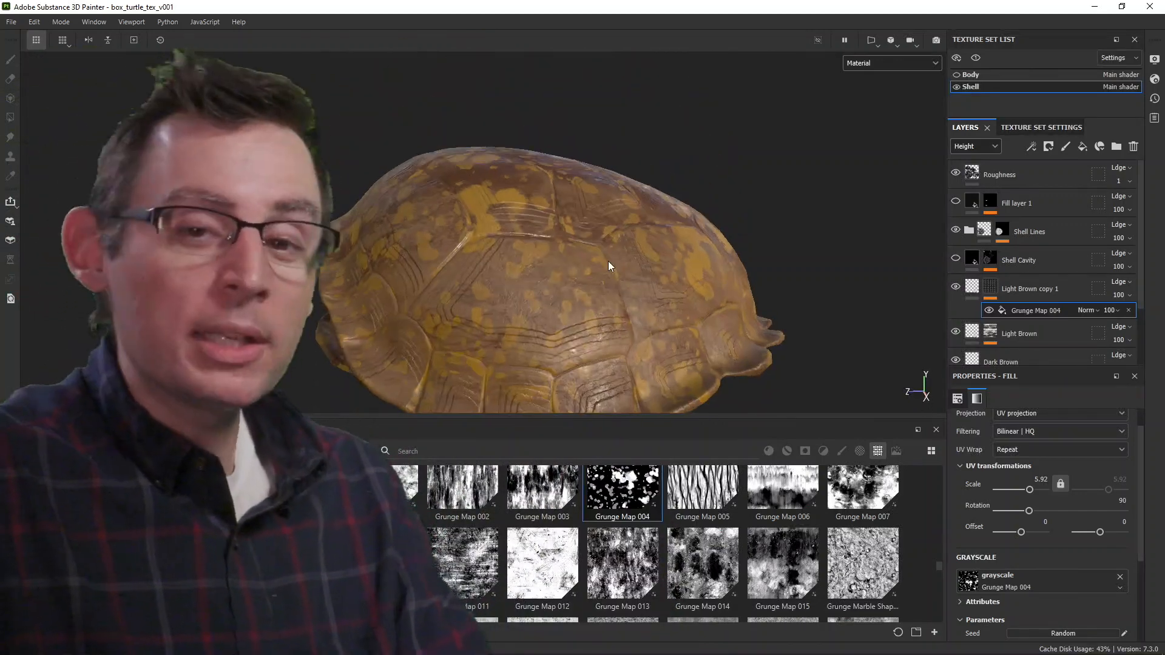